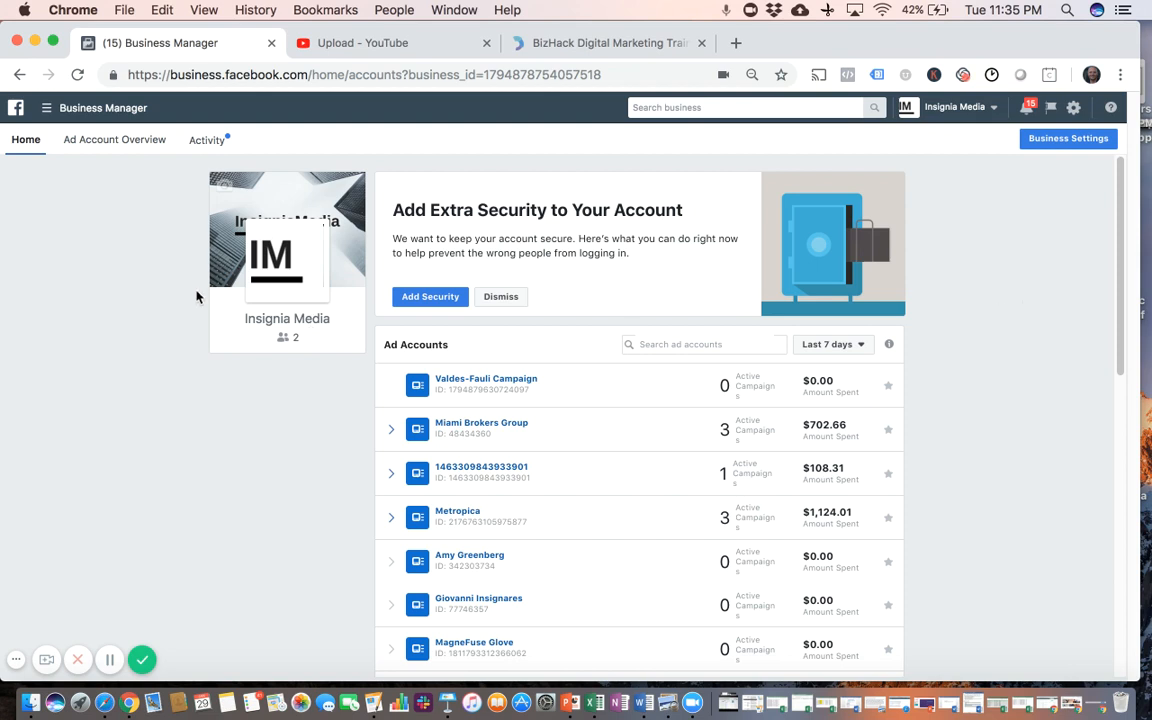
Open Audience Insights from the full set of business tools and start an audience with Everyone on Facebook, dismissing the location tip
{"action": "left_click", "coordinate": [55, 110]}
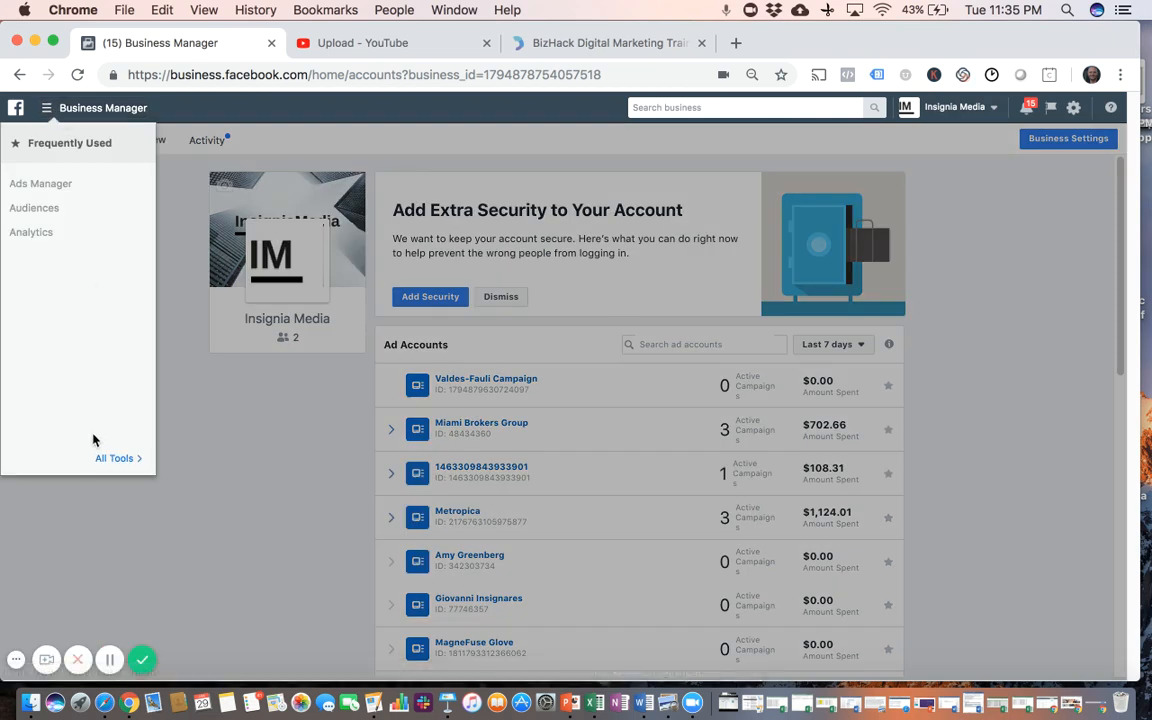
{"action": "mouse_move", "coordinate": [106, 462]}
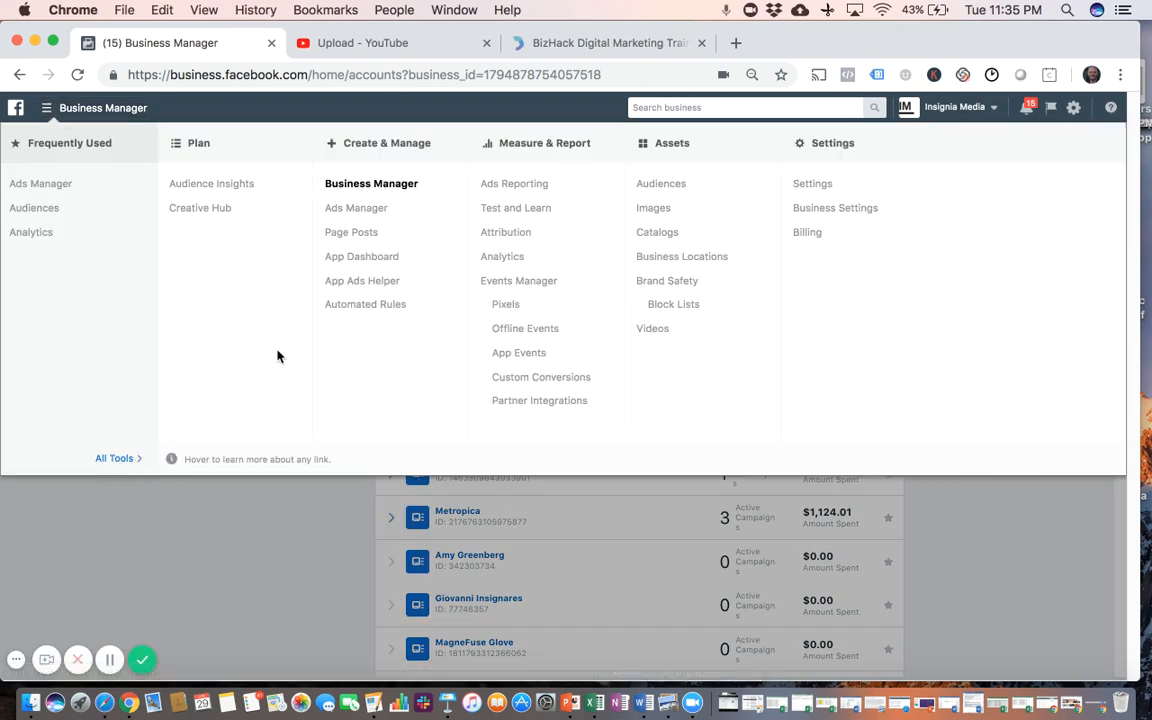
{"action": "left_click", "coordinate": [214, 186]}
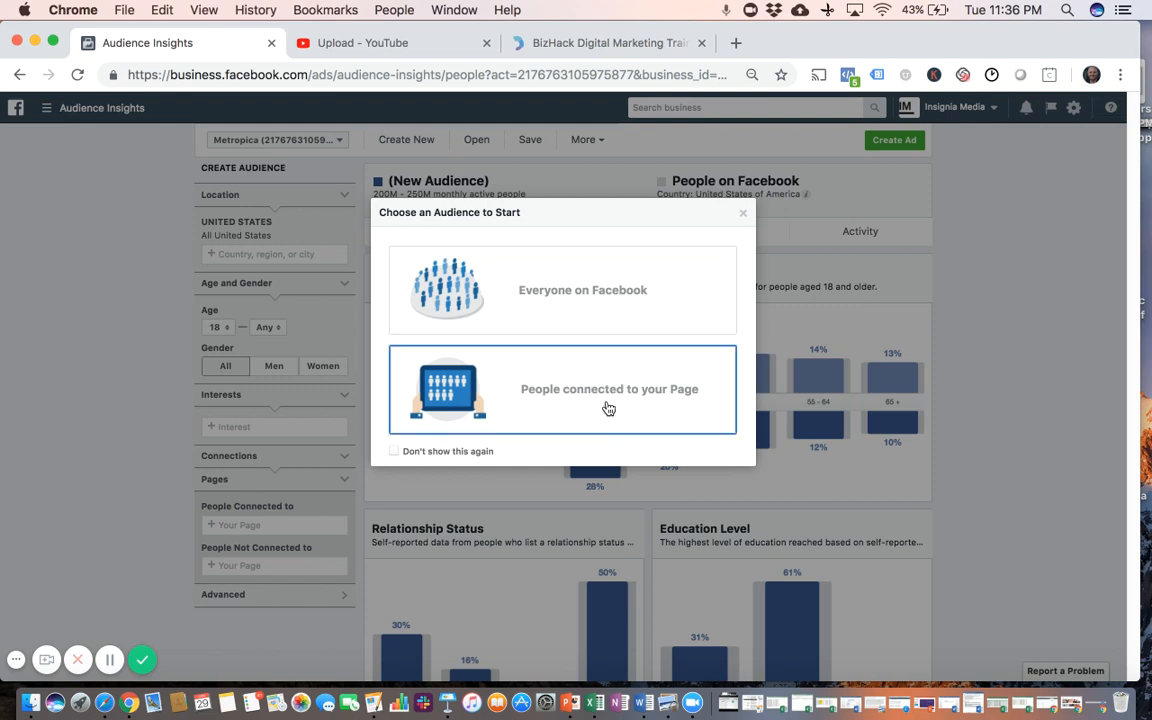
{"action": "left_click", "coordinate": [581, 295]}
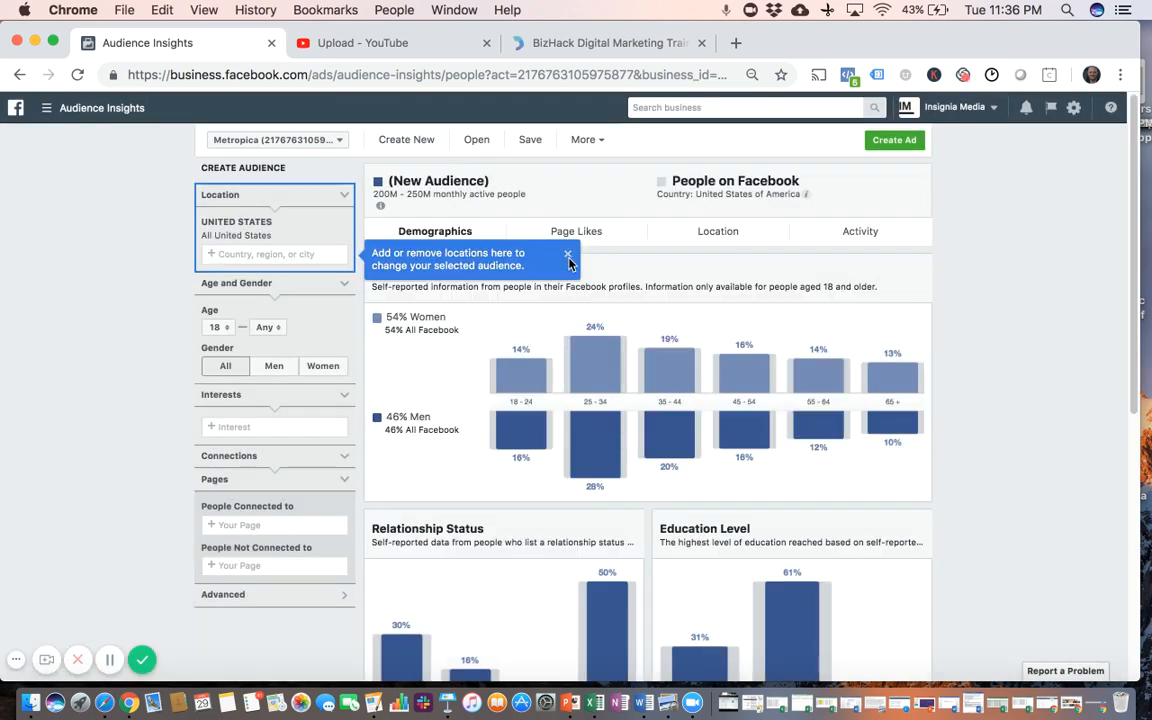
{"action": "left_click", "coordinate": [568, 256]}
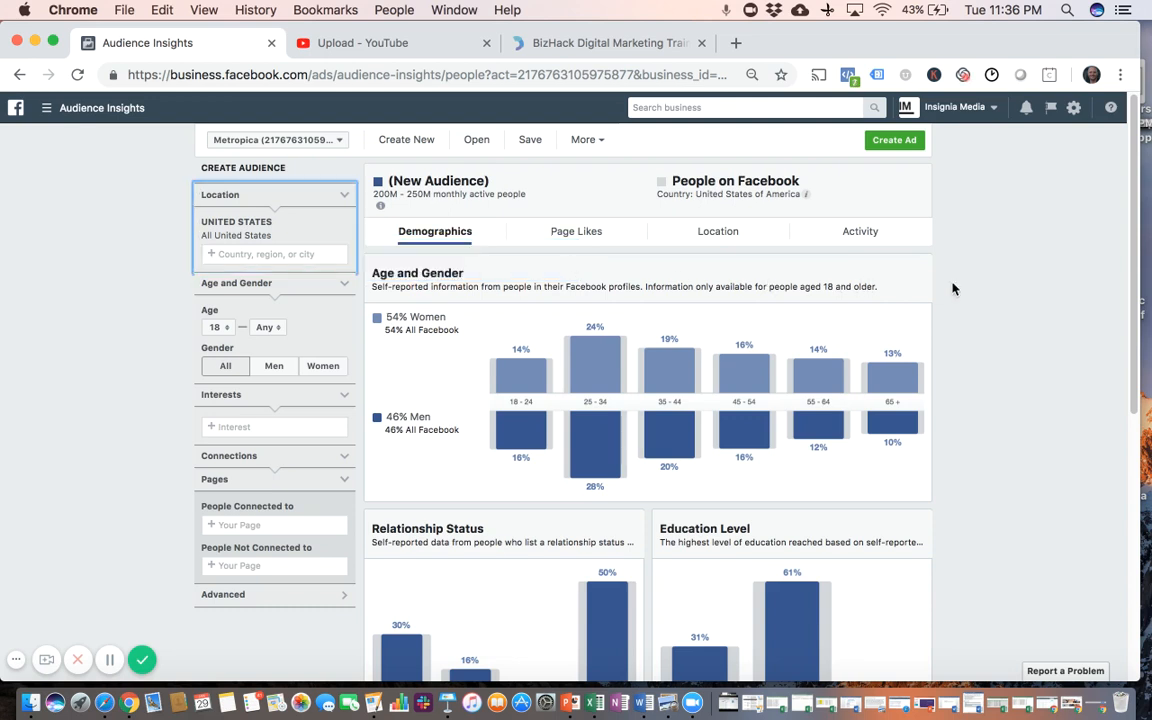
Examine the age and gender, relationship status, education level and job title demographics for the whole United States audience
{"action": "scroll", "coordinate": [952, 289], "scroll_direction": "down", "scroll_amount": 3}
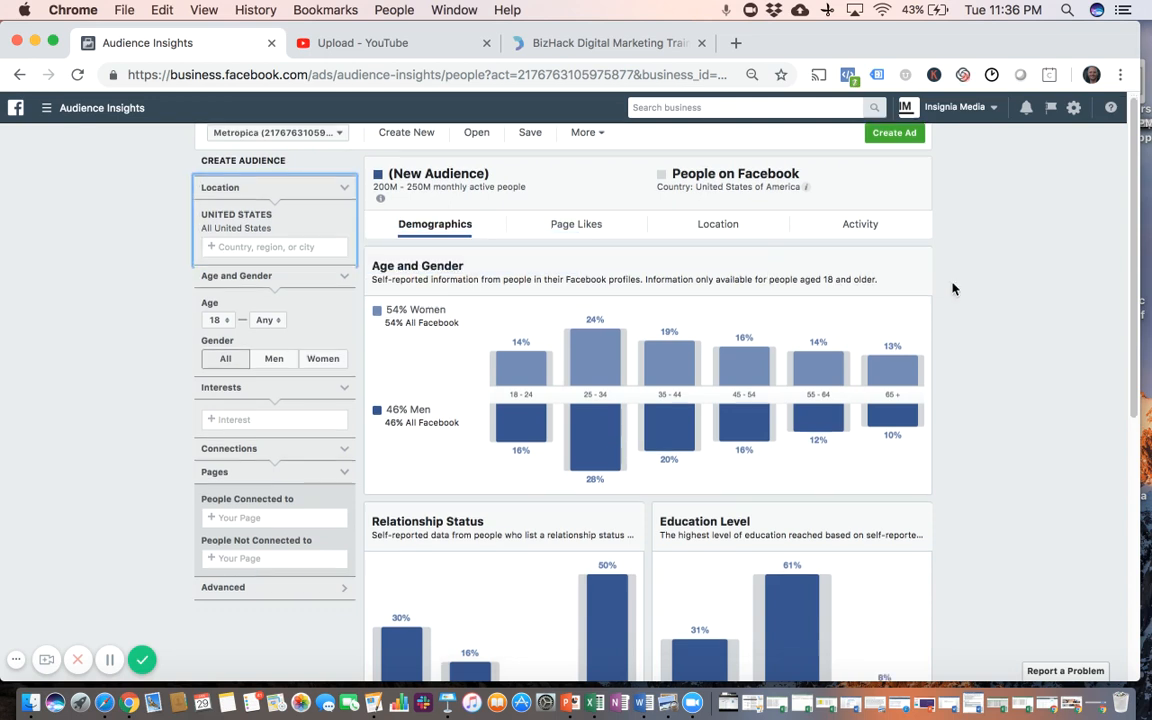
{"action": "scroll", "coordinate": [952, 289], "scroll_direction": "up", "scroll_amount": 1}
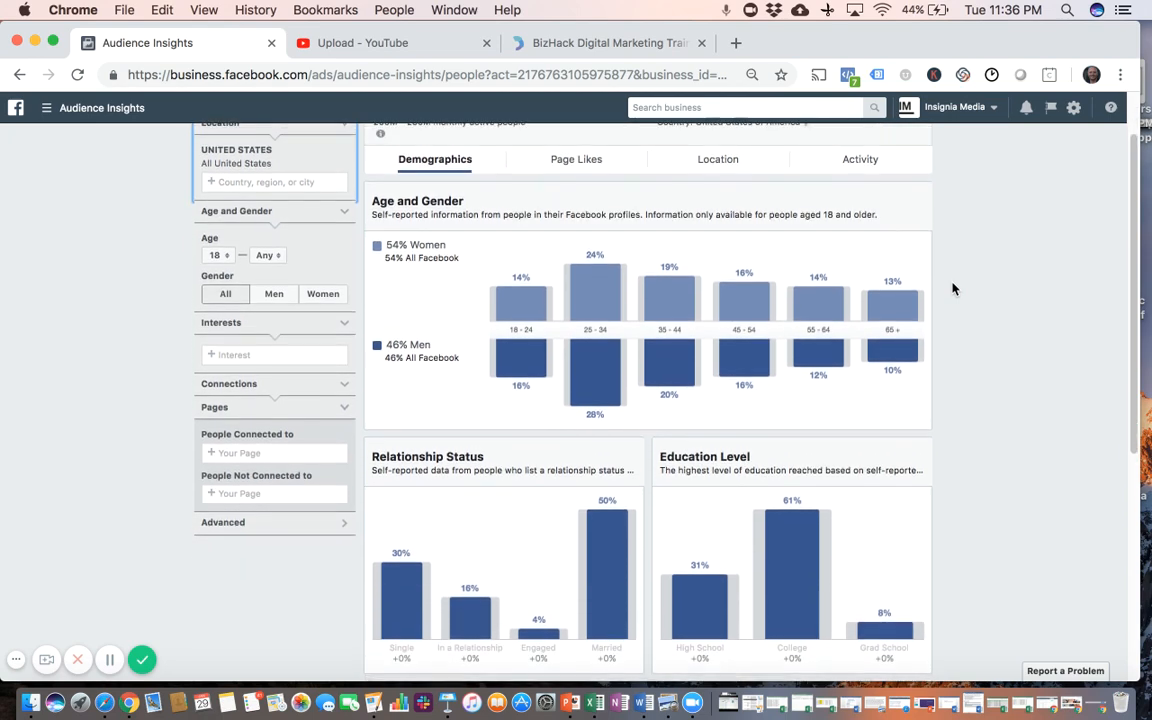
{"action": "scroll", "coordinate": [952, 289], "scroll_direction": "down", "scroll_amount": 1}
{"action": "scroll", "coordinate": [952, 289], "scroll_direction": "down", "scroll_amount": 6}
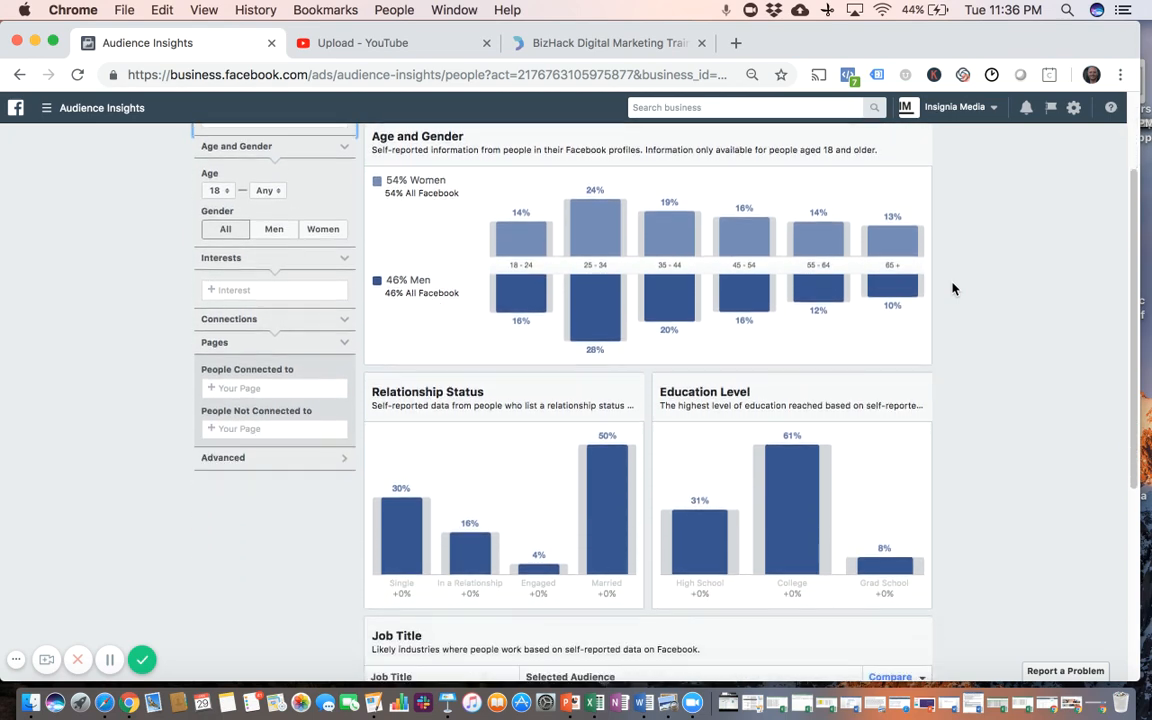
{"action": "scroll", "coordinate": [952, 289], "scroll_direction": "down", "scroll_amount": 2}
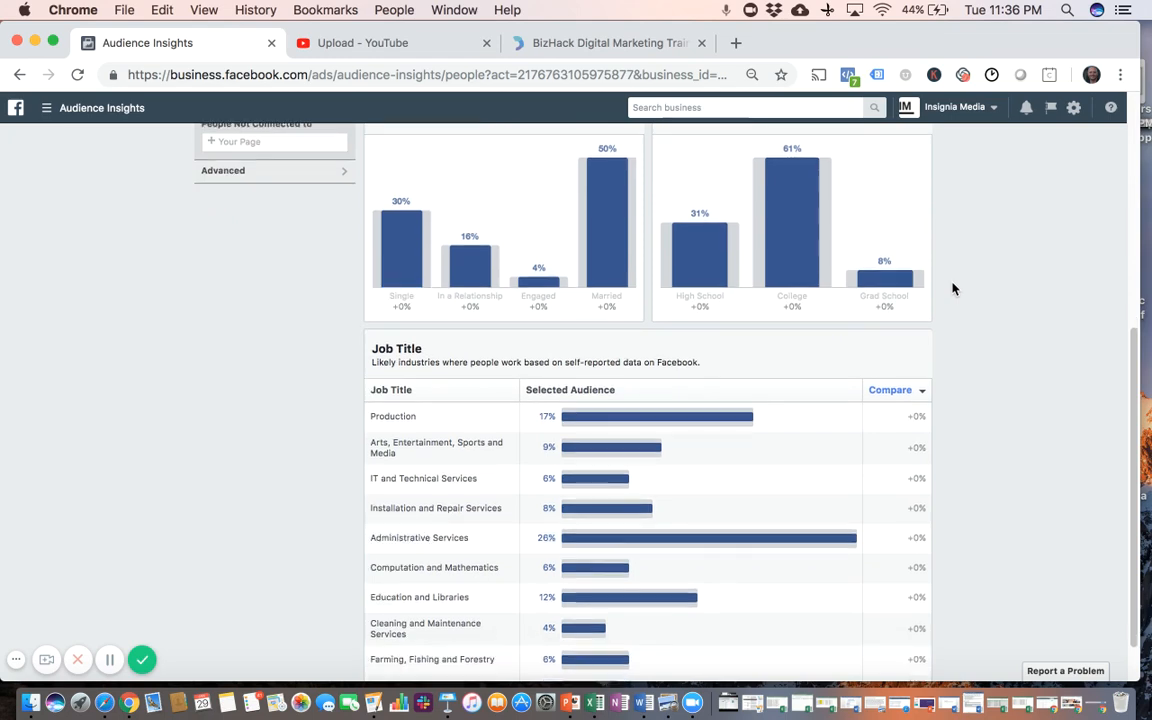
{"action": "scroll", "coordinate": [942, 482], "scroll_direction": "up", "scroll_amount": 5}
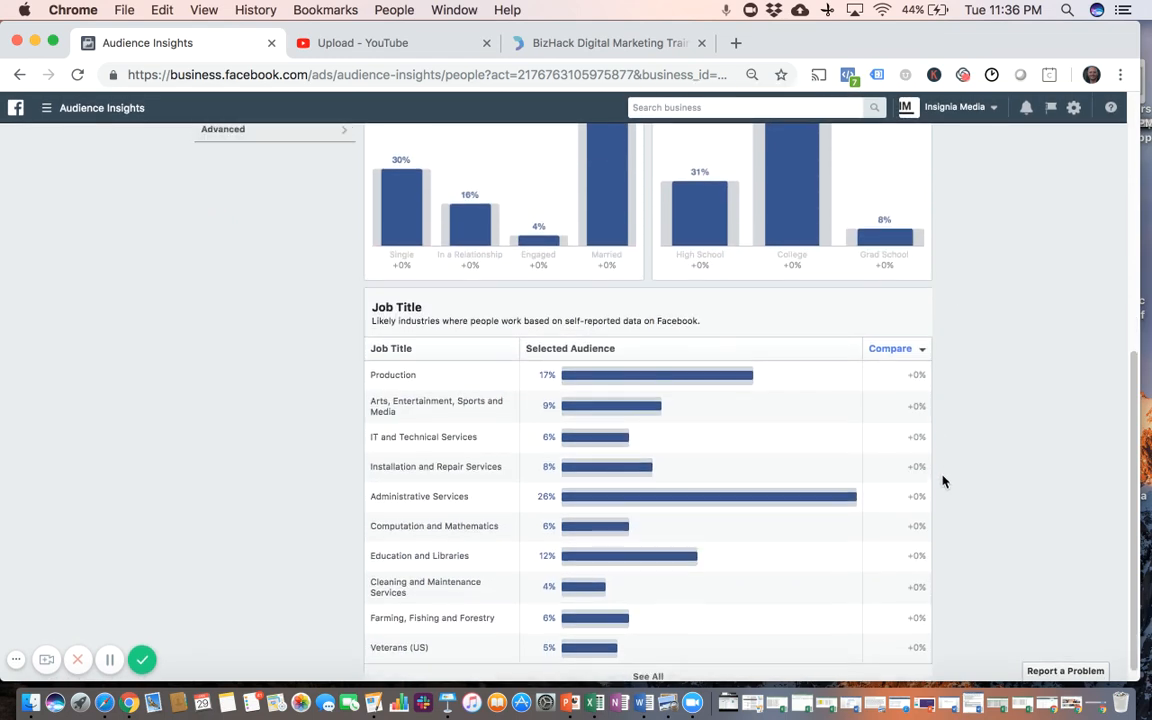
{"action": "scroll", "coordinate": [942, 482], "scroll_direction": "up", "scroll_amount": 5}
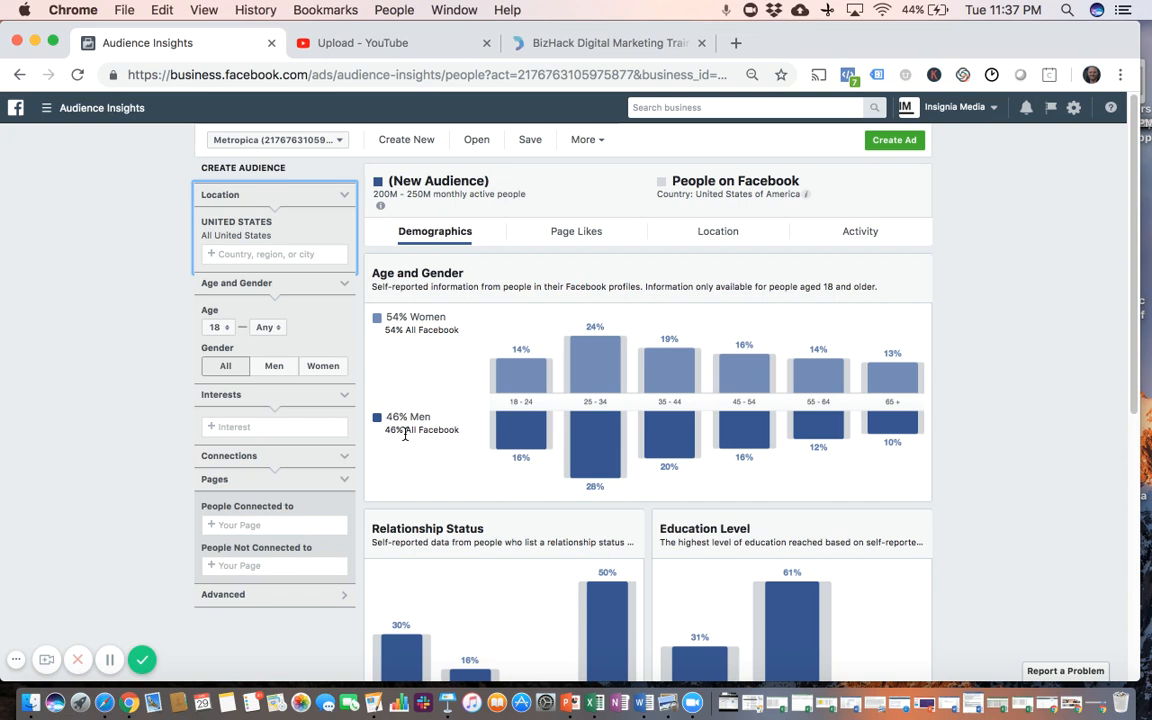
{"action": "mouse_move", "coordinate": [525, 407]}
Narrow the audience location to the city of Miami, Florida, United States
{"action": "left_click", "coordinate": [277, 253]}
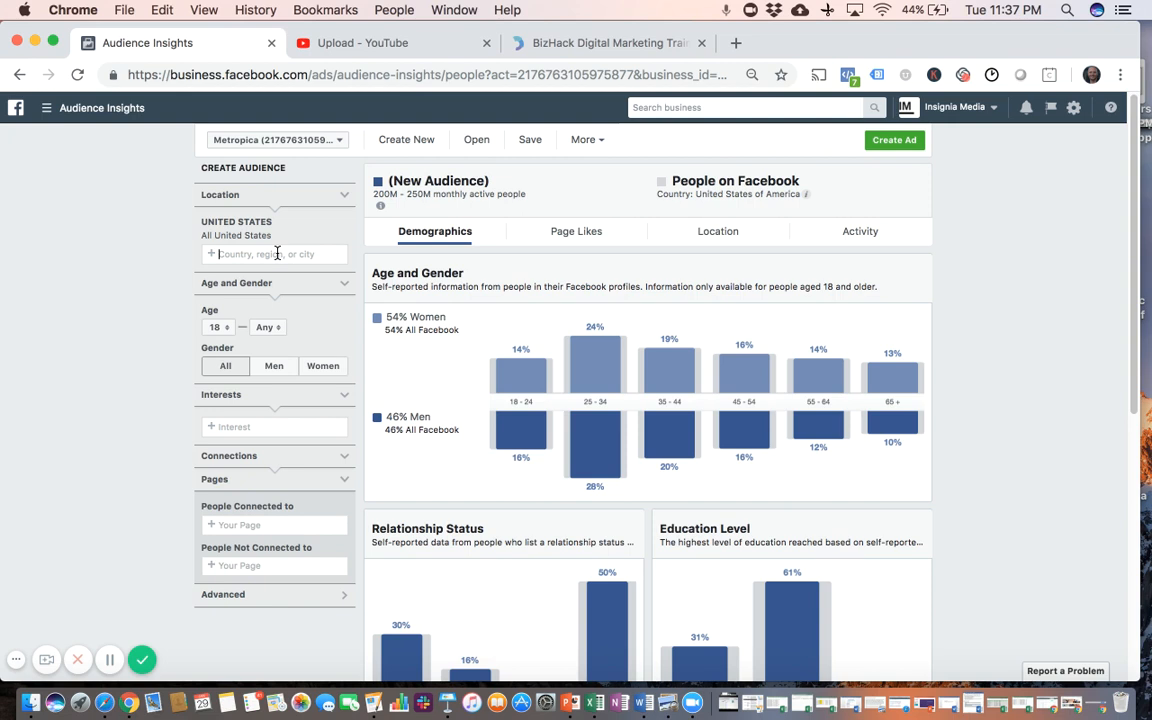
{"action": "type", "text": "miami"}
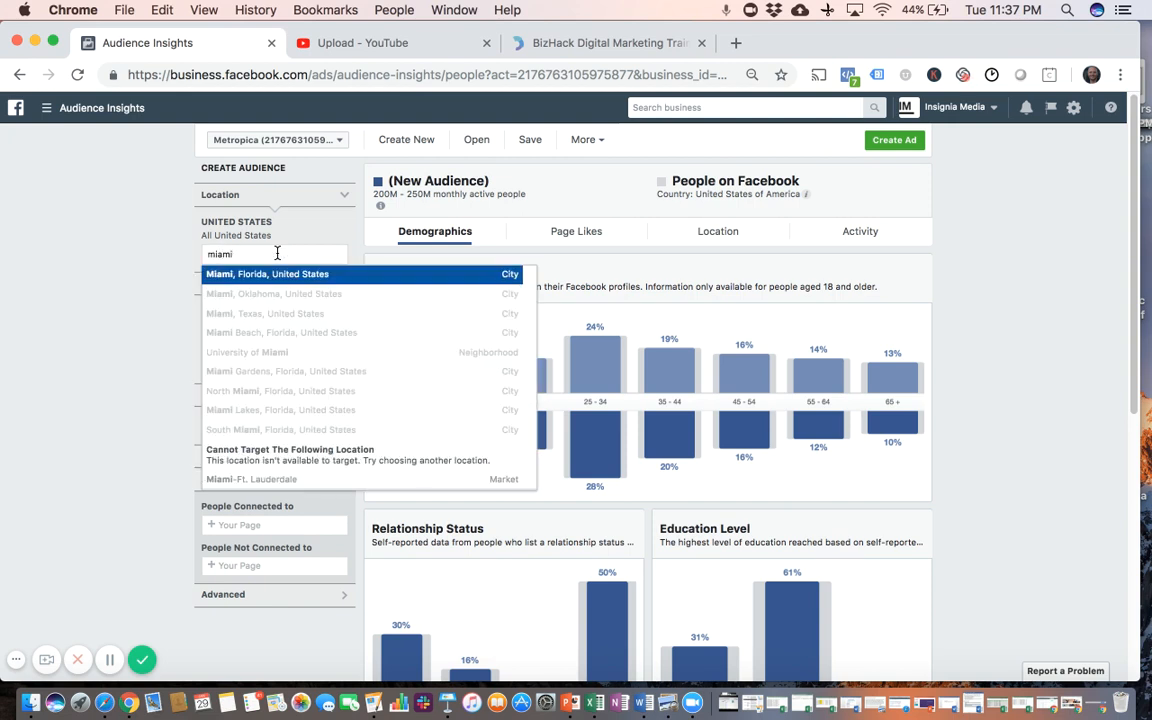
{"action": "left_click", "coordinate": [212, 280]}
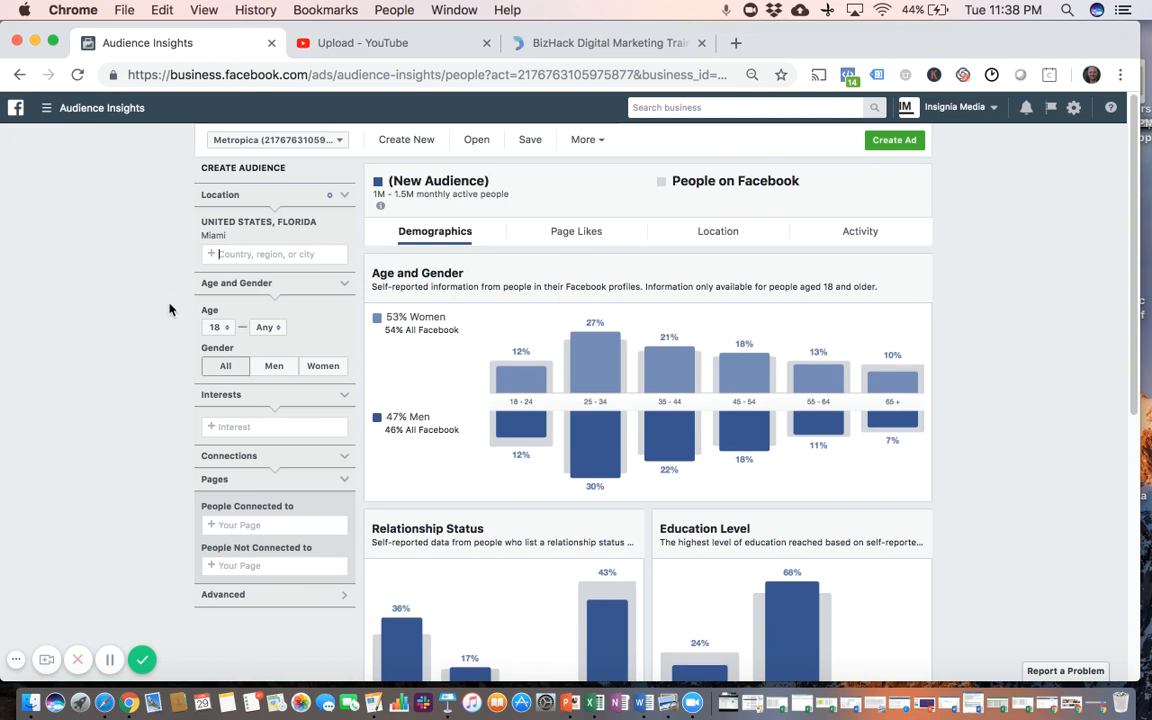
Set the audience's minimum age to 25, leaving the maximum at Any
{"action": "scroll", "coordinate": [184, 267], "scroll_direction": "down", "scroll_amount": 1}
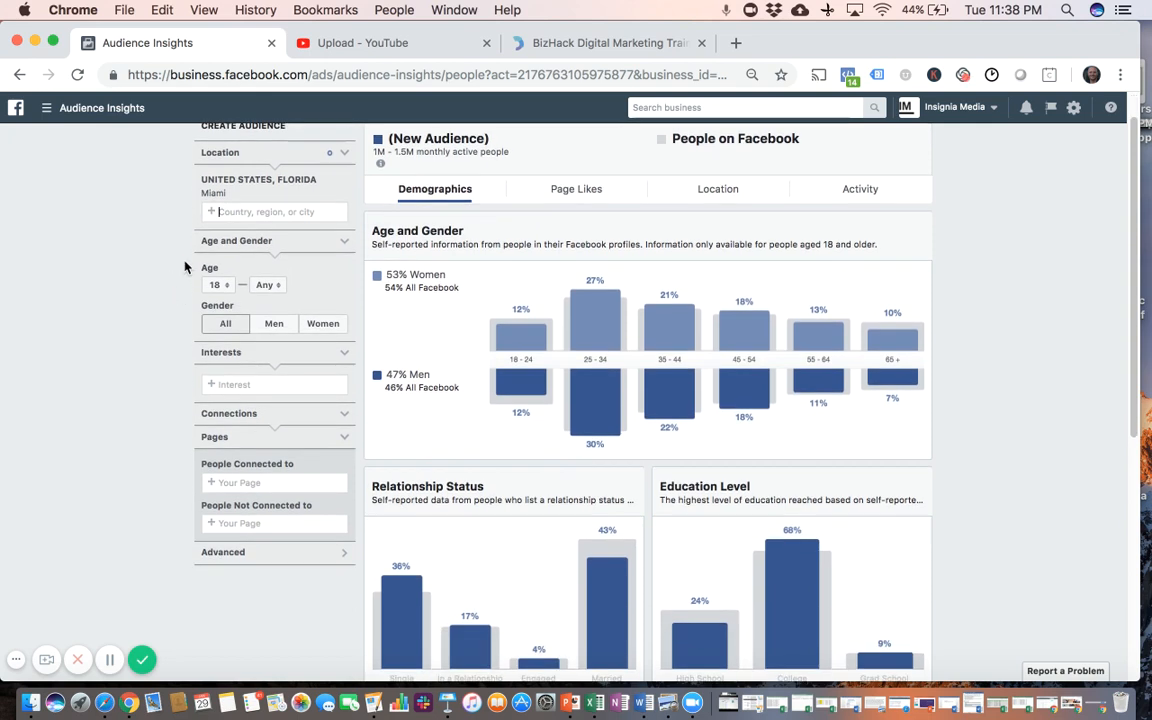
{"action": "scroll", "coordinate": [184, 267], "scroll_direction": "down", "scroll_amount": 1}
{"action": "scroll", "coordinate": [184, 267], "scroll_direction": "up", "scroll_amount": 2}
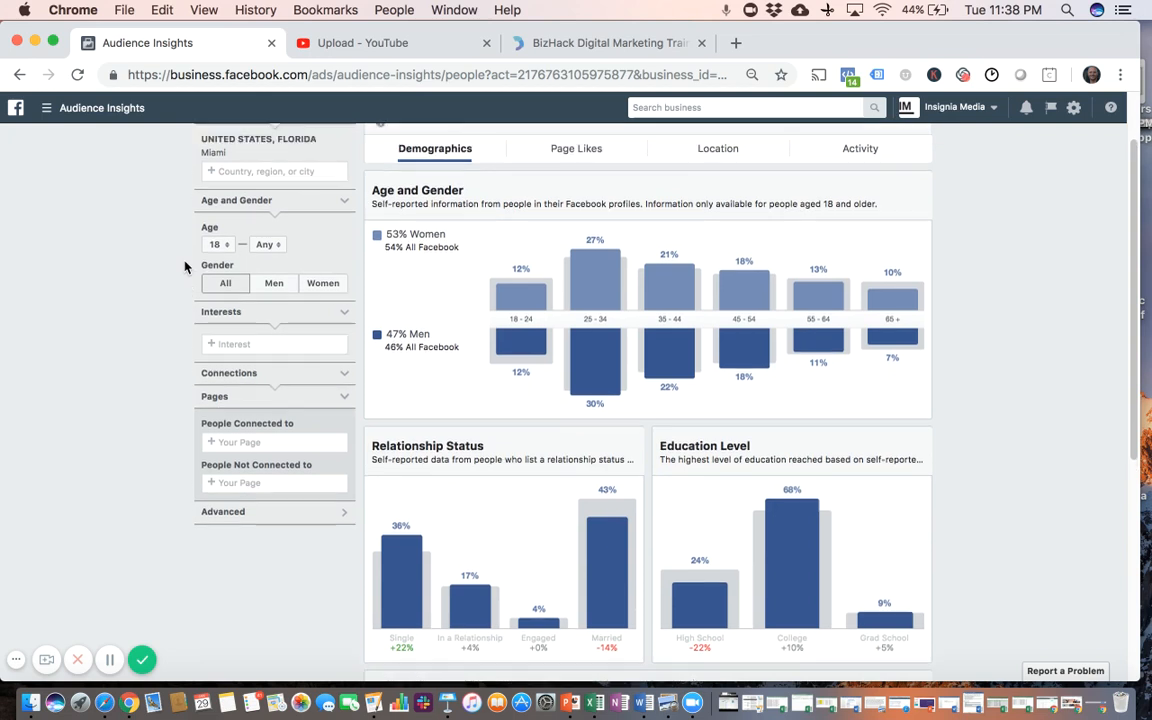
{"action": "scroll", "coordinate": [184, 267], "scroll_direction": "down", "scroll_amount": 1}
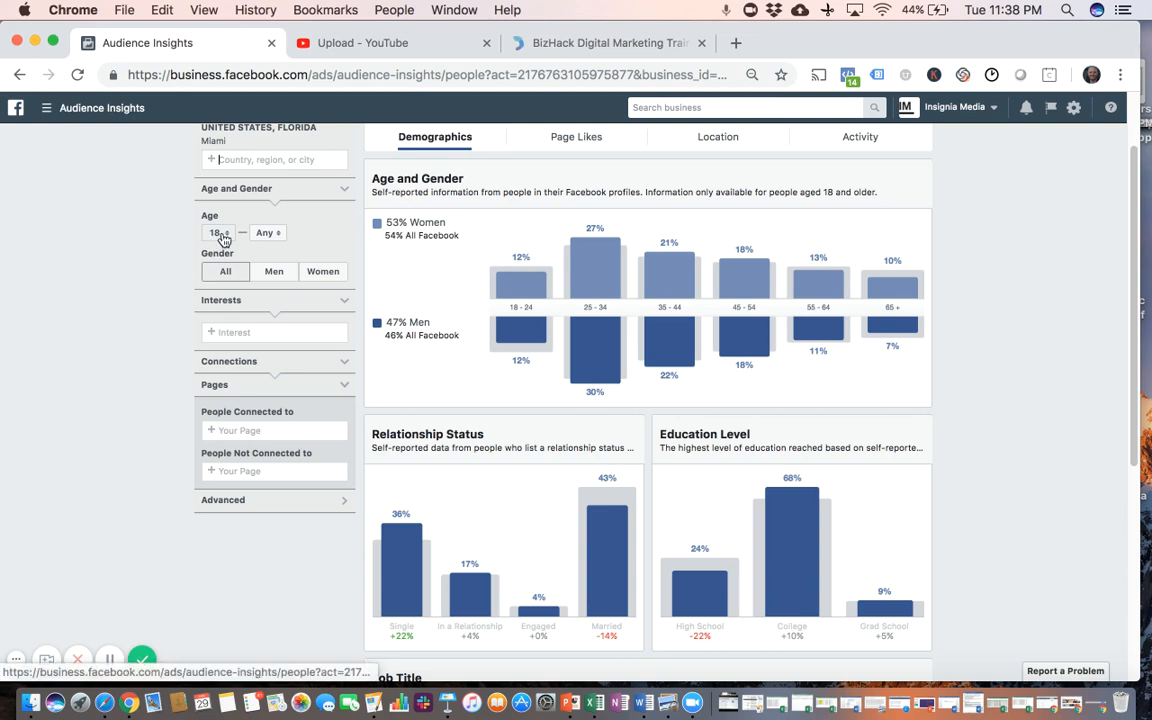
{"action": "left_click", "coordinate": [222, 236]}
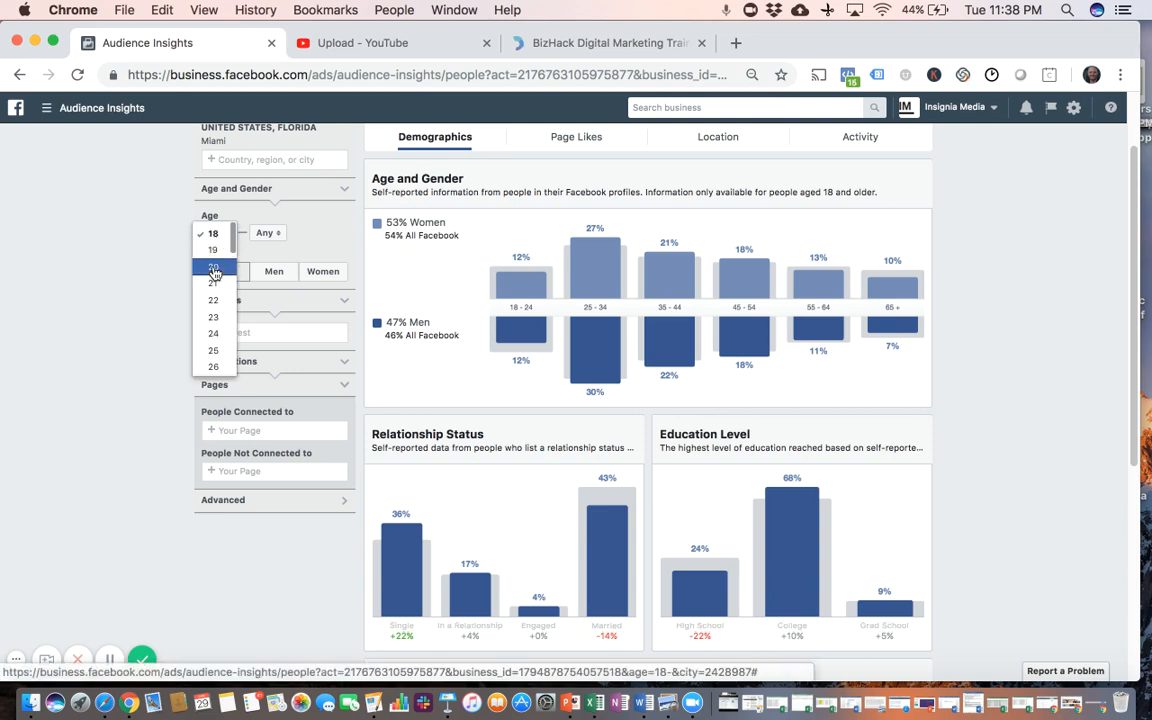
{"action": "scroll", "coordinate": [214, 274], "scroll_direction": "down", "scroll_amount": 2}
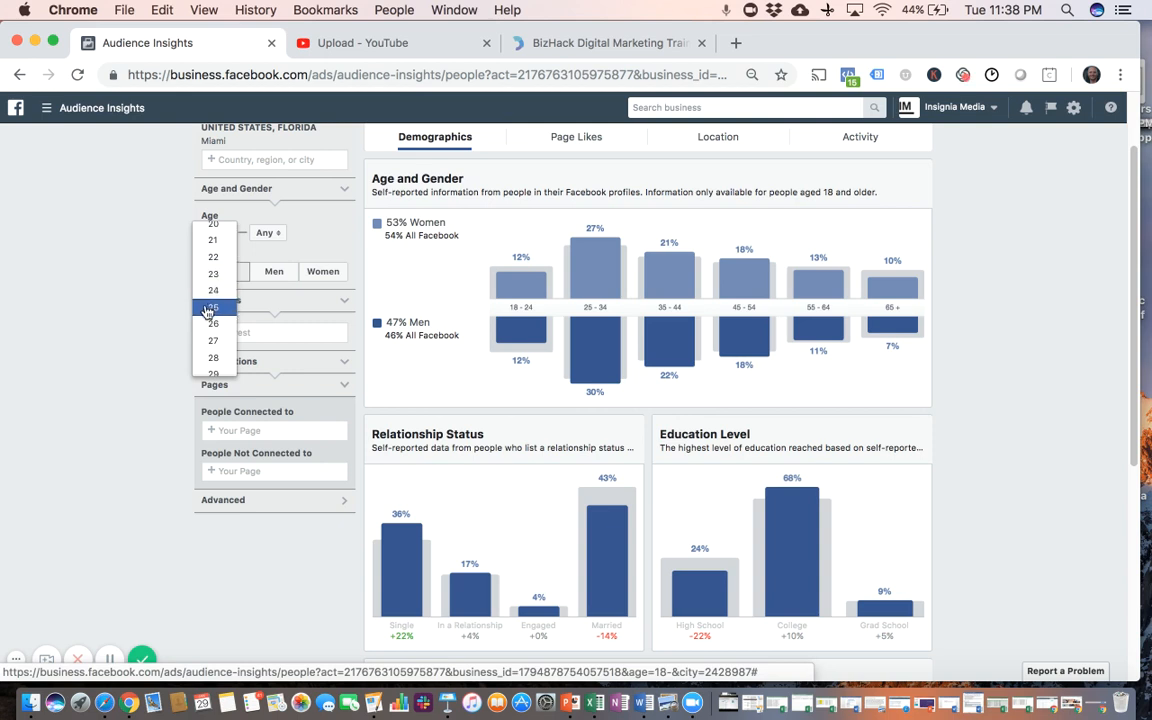
{"action": "left_click", "coordinate": [209, 308]}
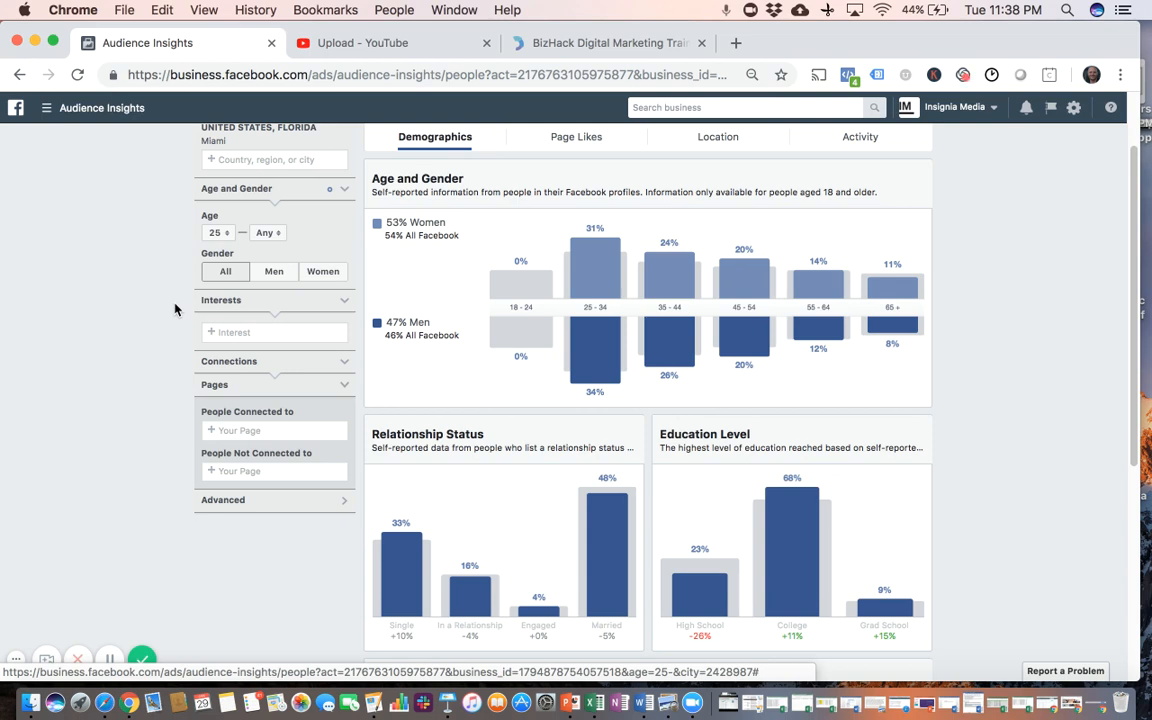
Collapse the Pages filter and add Modern art as an audience interest
{"action": "left_click", "coordinate": [345, 386]}
{"action": "left_click", "coordinate": [249, 331]}
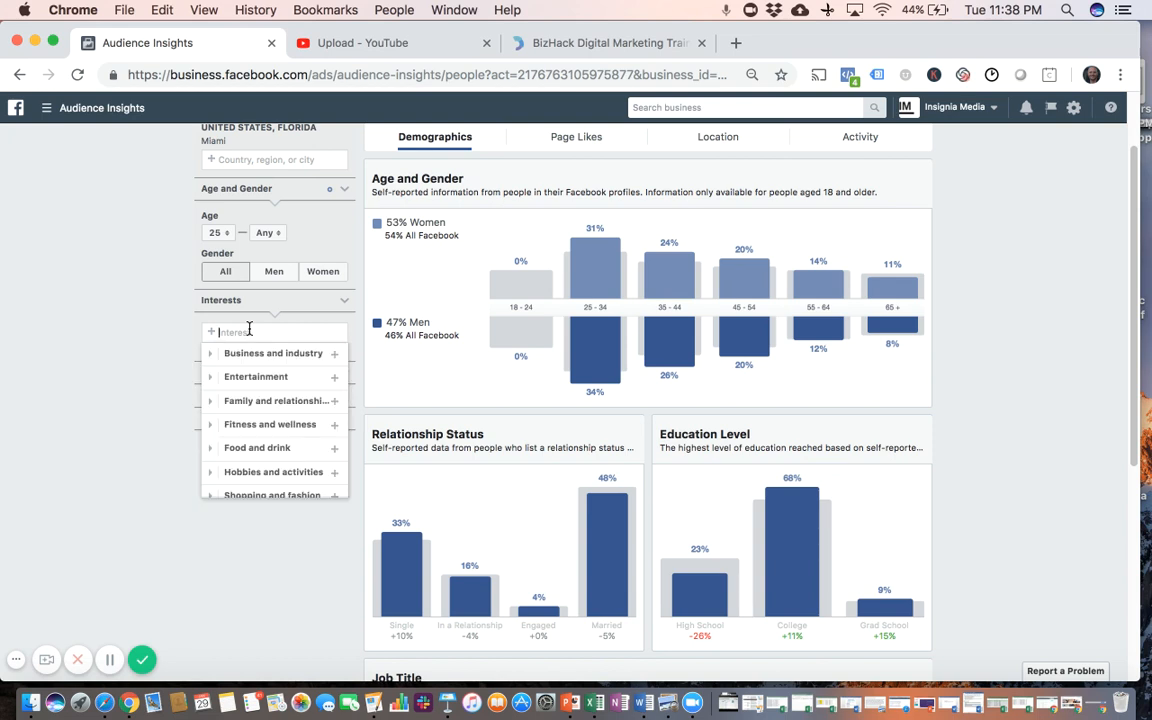
{"action": "type", "text": "mod"}
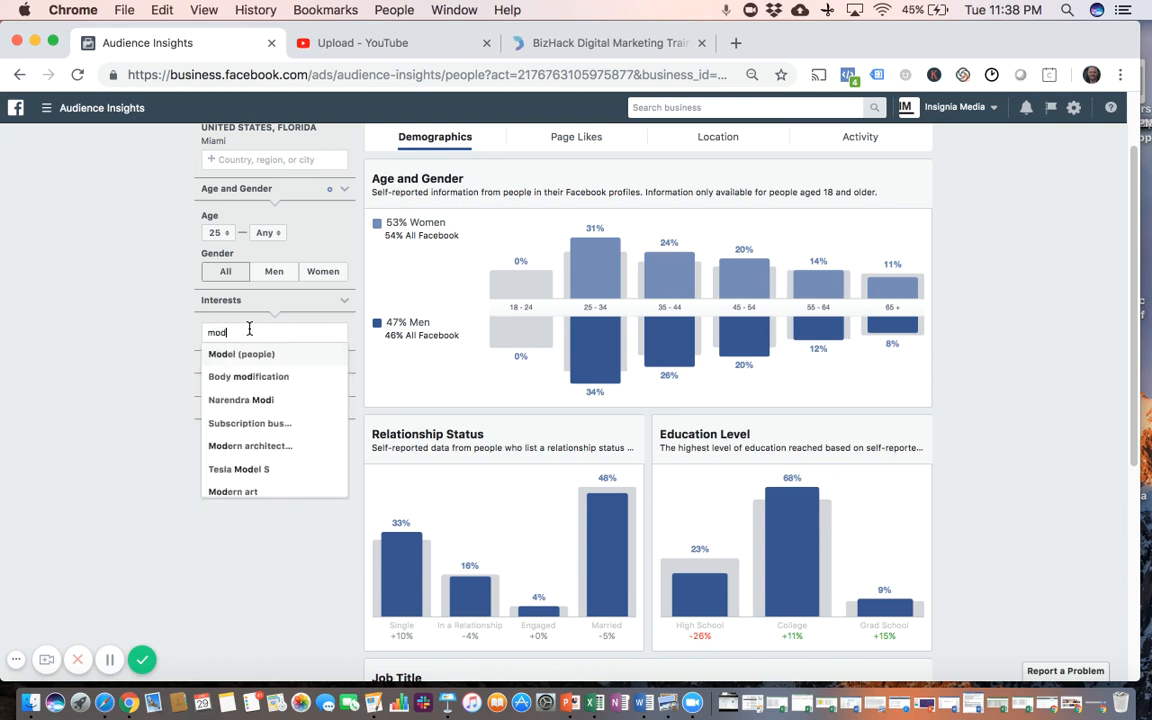
{"action": "type", "text": "ern art"}
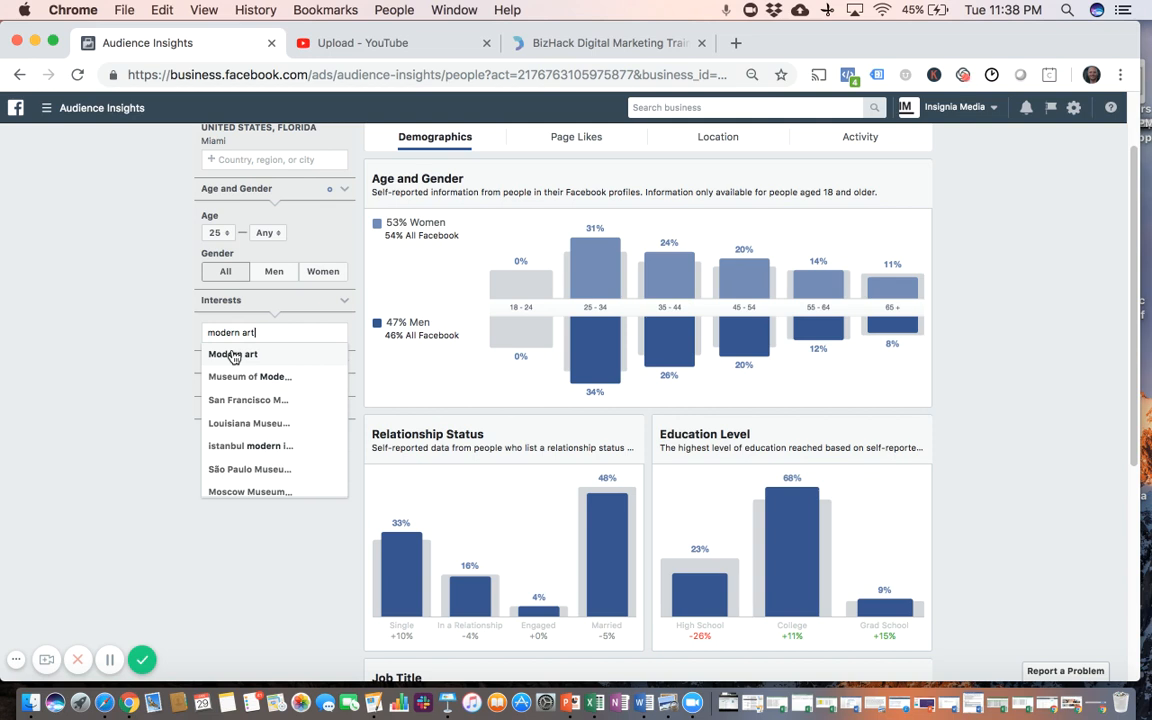
{"action": "left_click", "coordinate": [233, 356]}
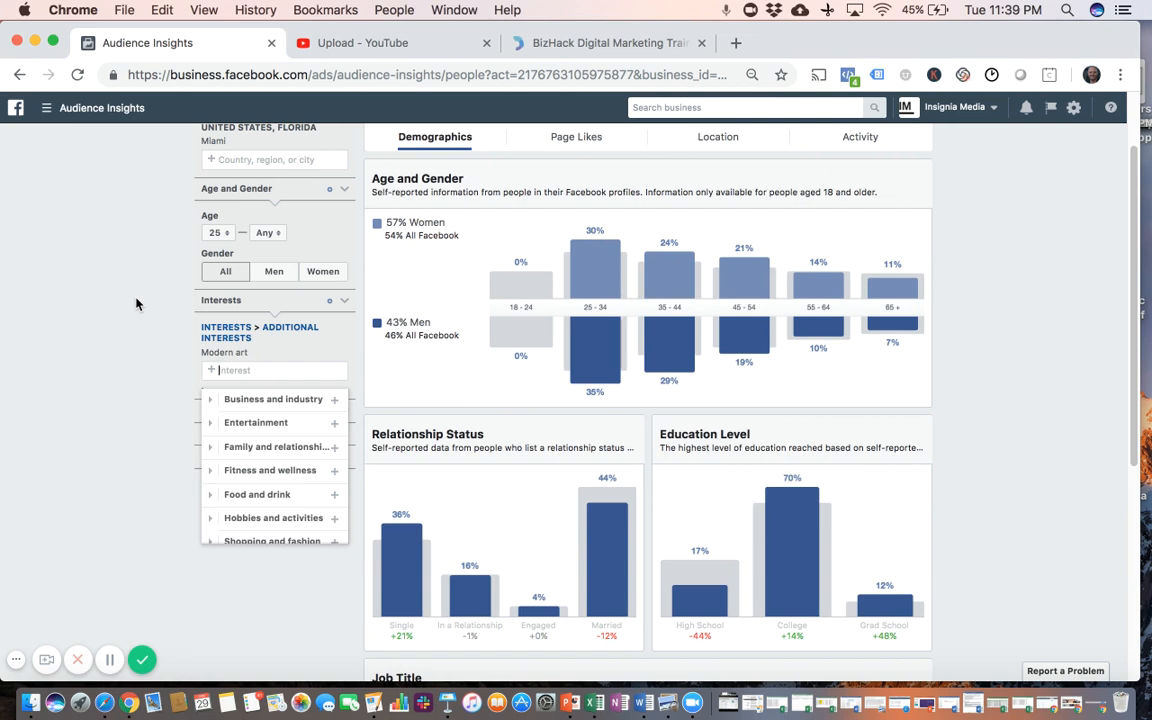
{"action": "left_click", "coordinate": [136, 332]}
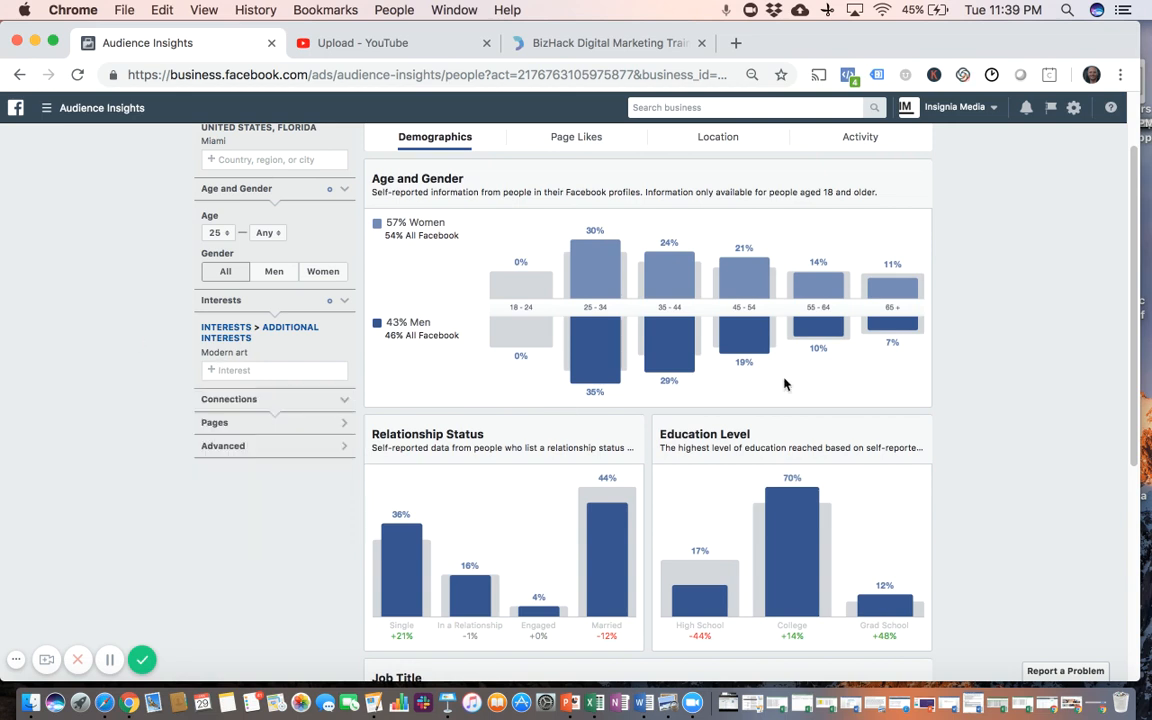
Examine how the Miami modern art audience compares with all Facebook users by age and gender, relationship status, education level and job title
{"action": "scroll", "coordinate": [977, 350], "scroll_direction": "up", "scroll_amount": 1}
{"action": "scroll", "coordinate": [977, 350], "scroll_direction": "up", "scroll_amount": 1}
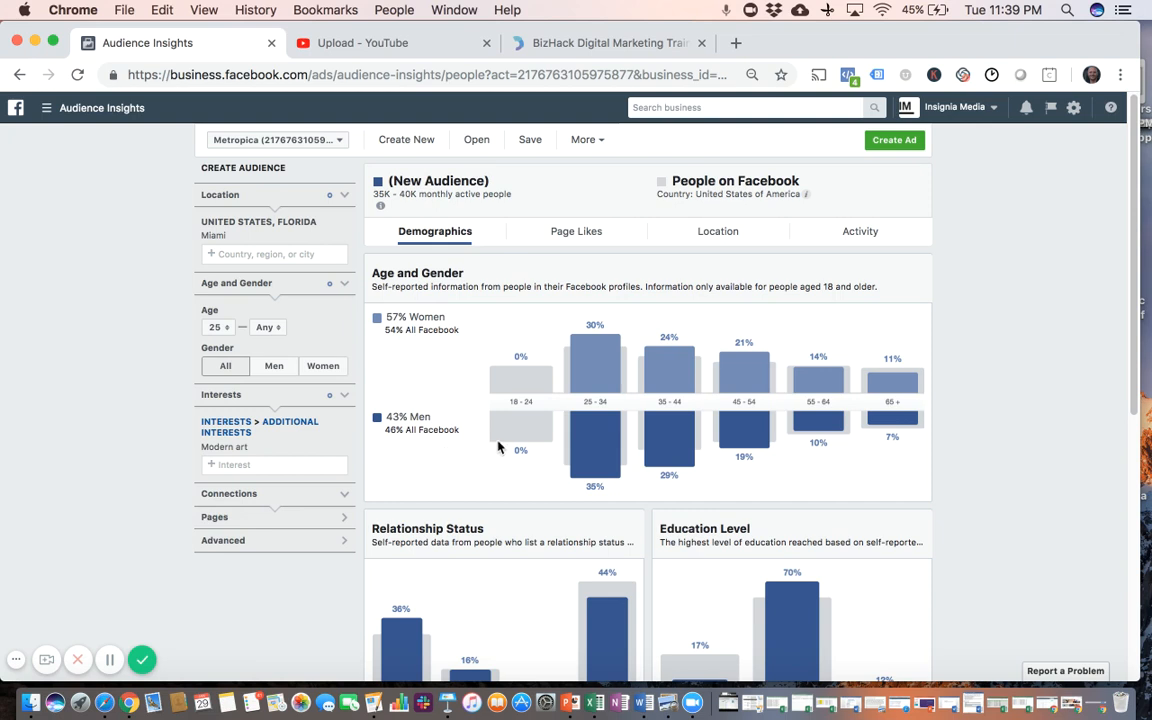
{"action": "mouse_move", "coordinate": [563, 386]}
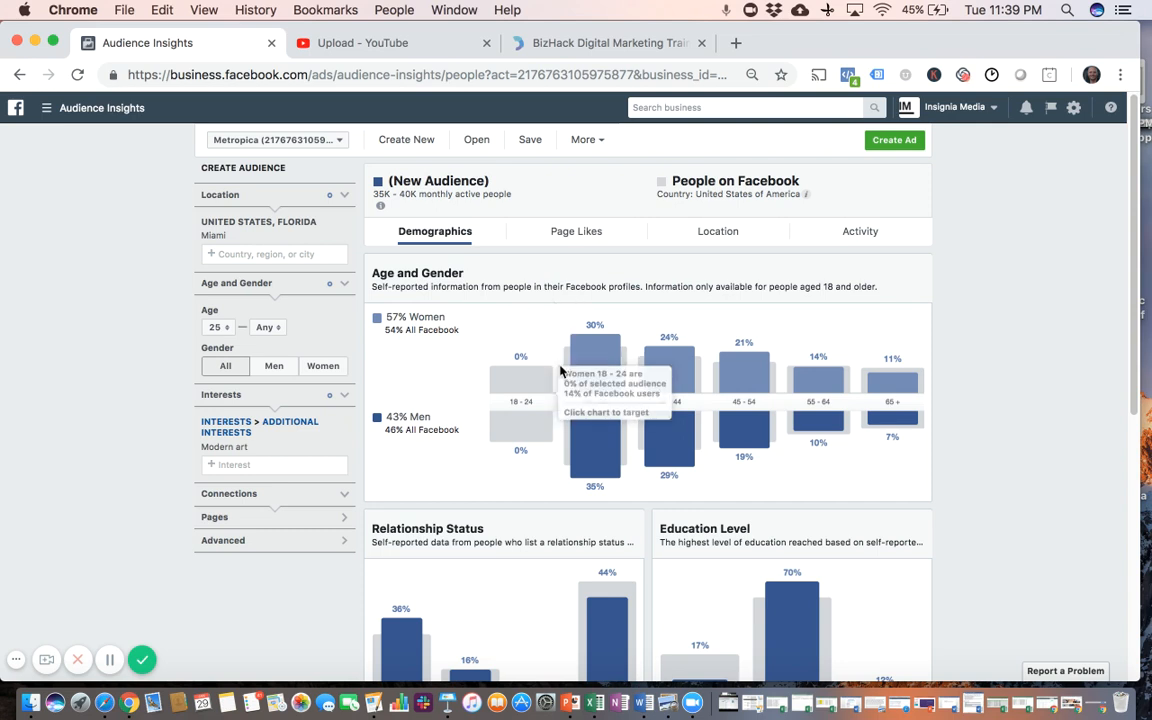
{"action": "mouse_move", "coordinate": [570, 340]}
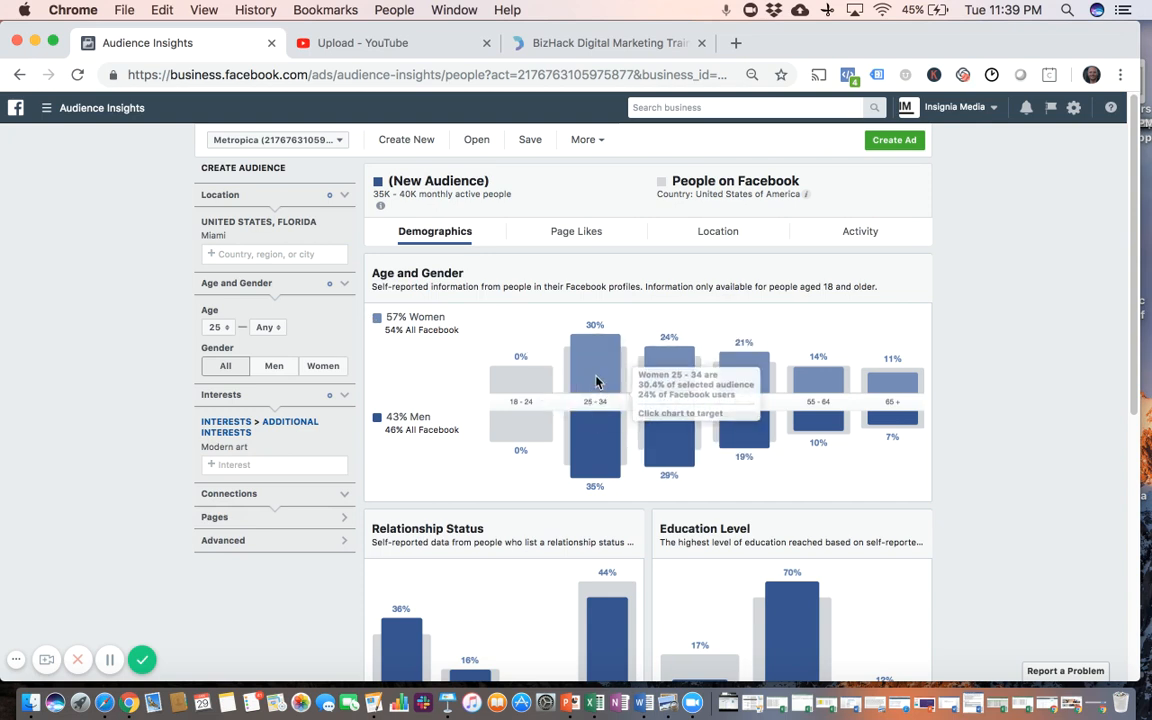
{"action": "mouse_move", "coordinate": [594, 409]}
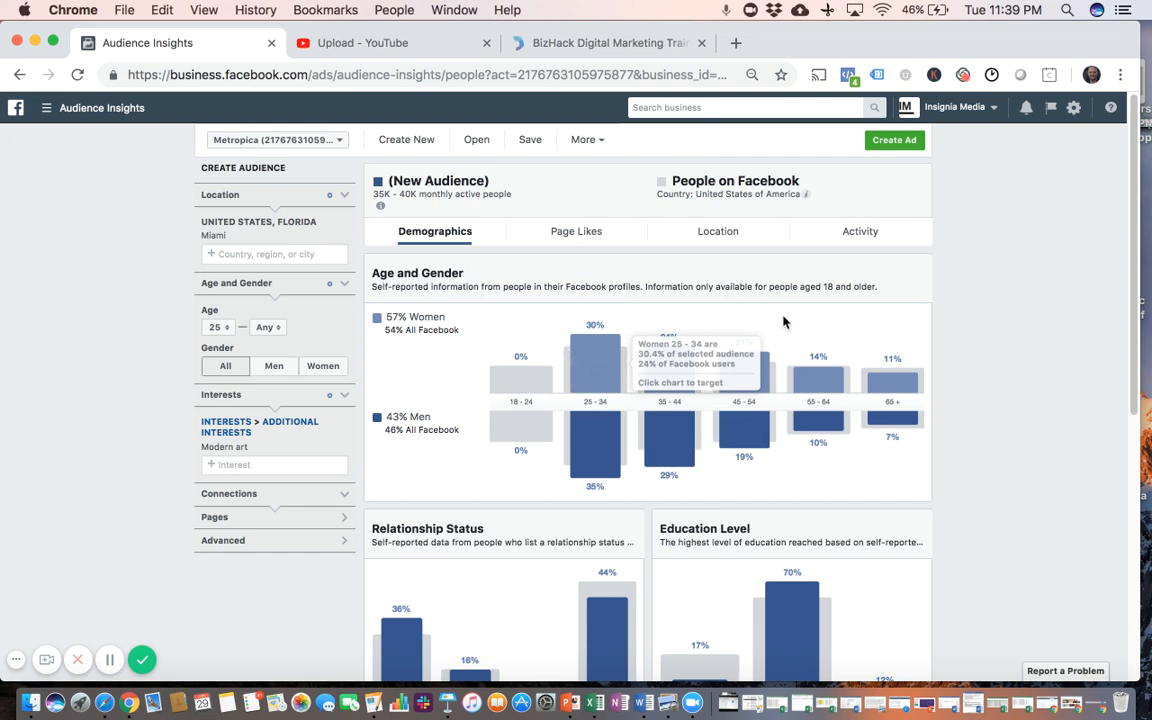
{"action": "mouse_move", "coordinate": [569, 484]}
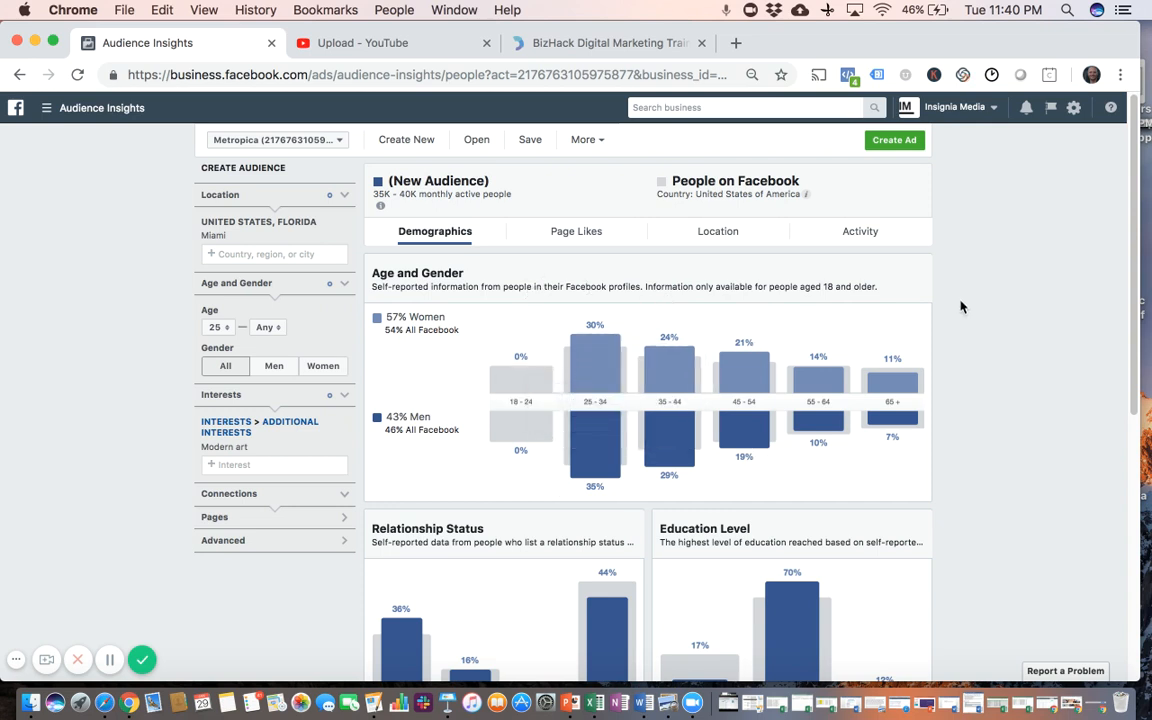
{"action": "scroll", "coordinate": [955, 315], "scroll_direction": "down", "scroll_amount": 3}
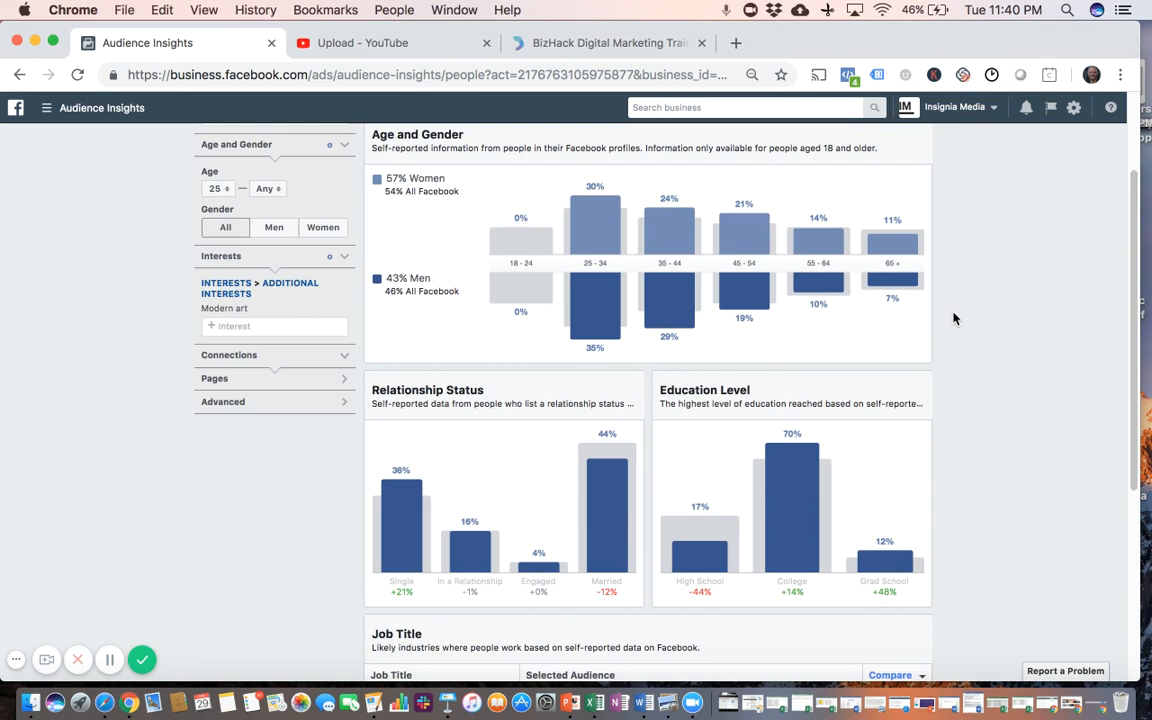
{"action": "scroll", "coordinate": [953, 318], "scroll_direction": "down", "scroll_amount": 4}
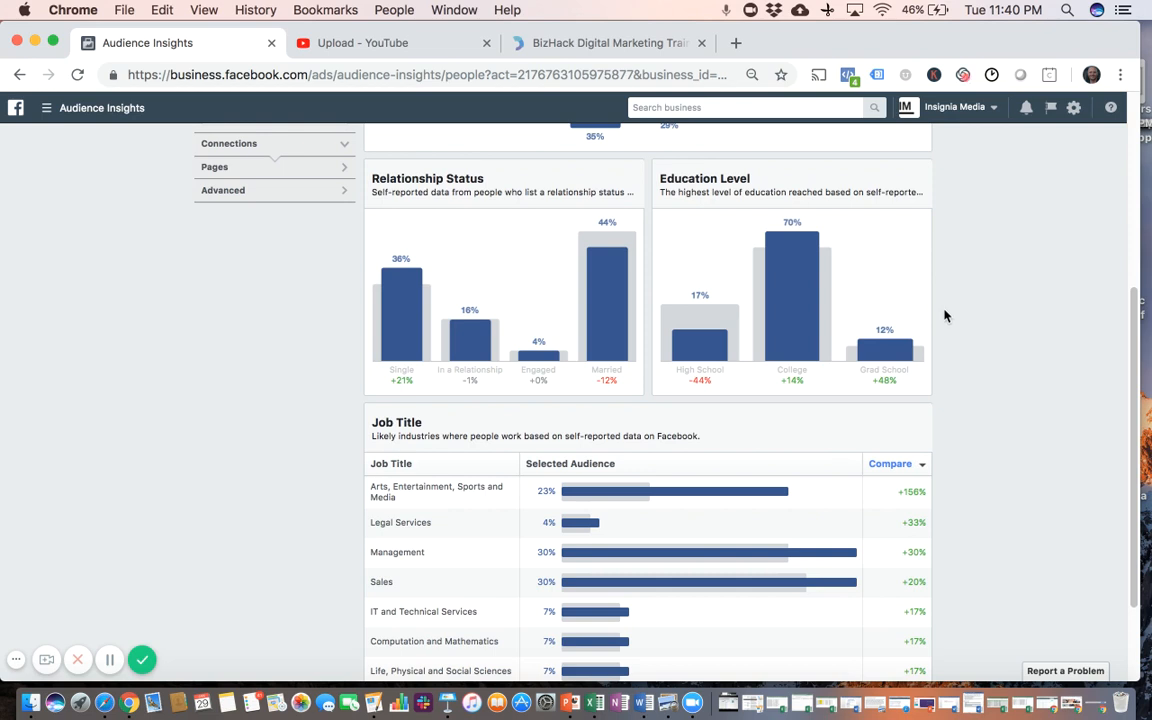
{"action": "scroll", "coordinate": [937, 311], "scroll_direction": "down", "scroll_amount": 3}
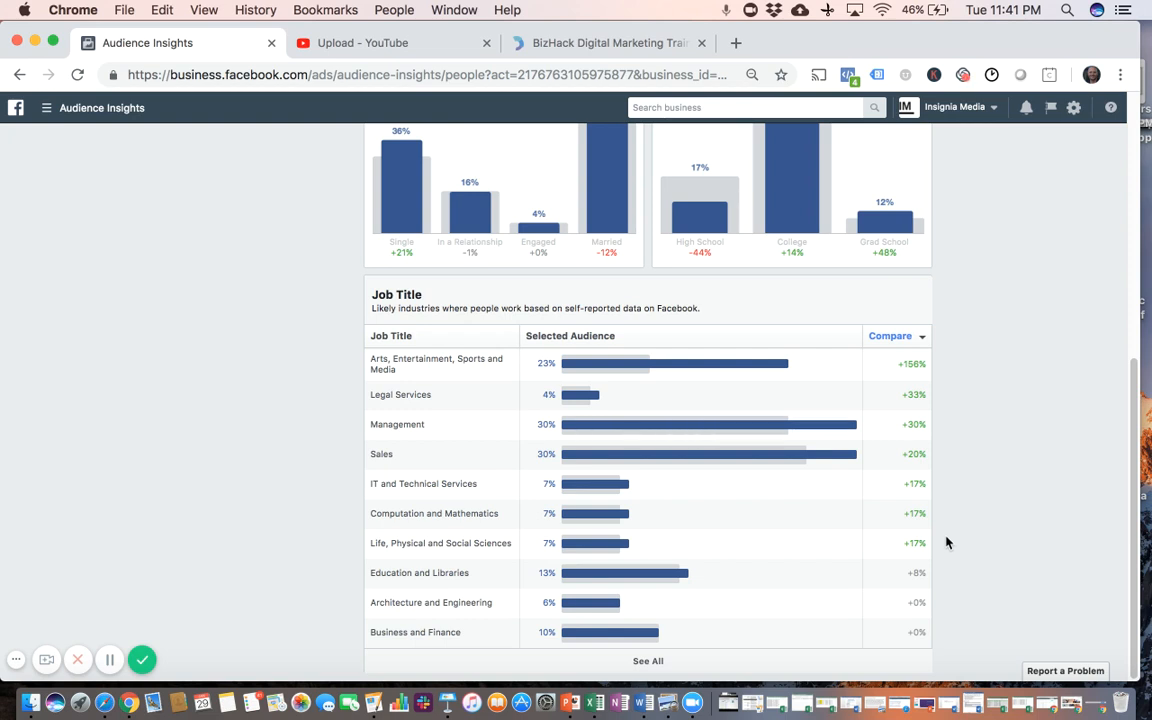
{"action": "scroll", "coordinate": [943, 555], "scroll_direction": "up", "scroll_amount": 2}
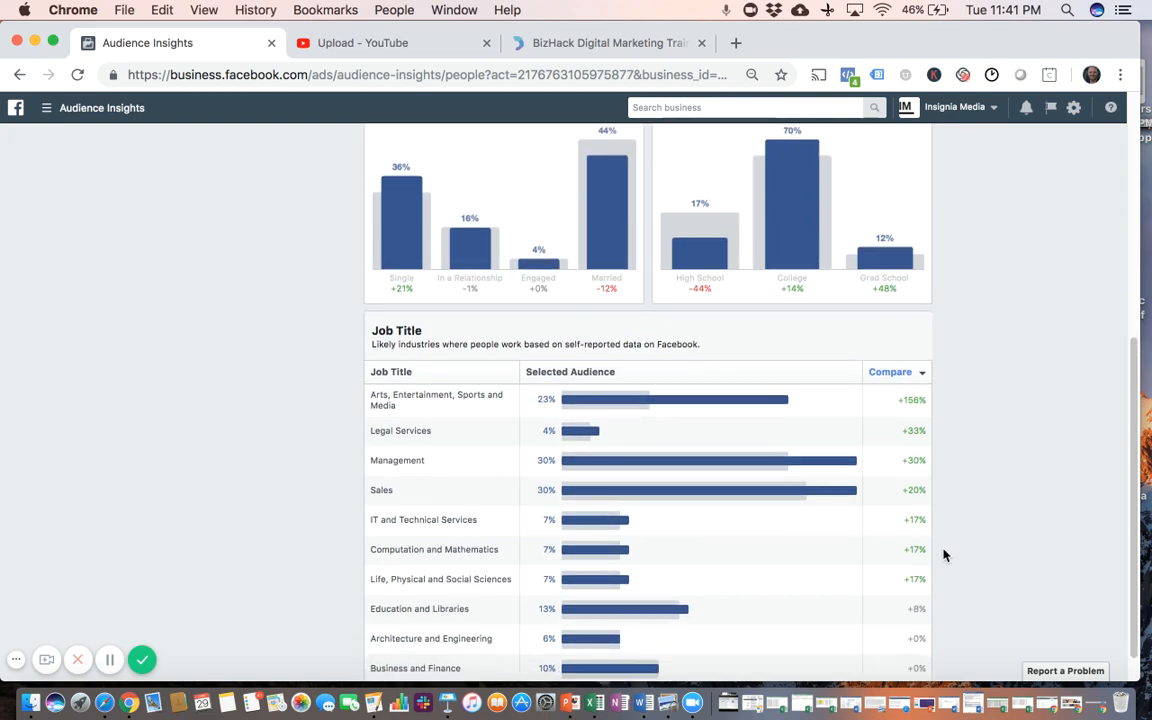
{"action": "scroll", "coordinate": [943, 555], "scroll_direction": "down", "scroll_amount": 2}
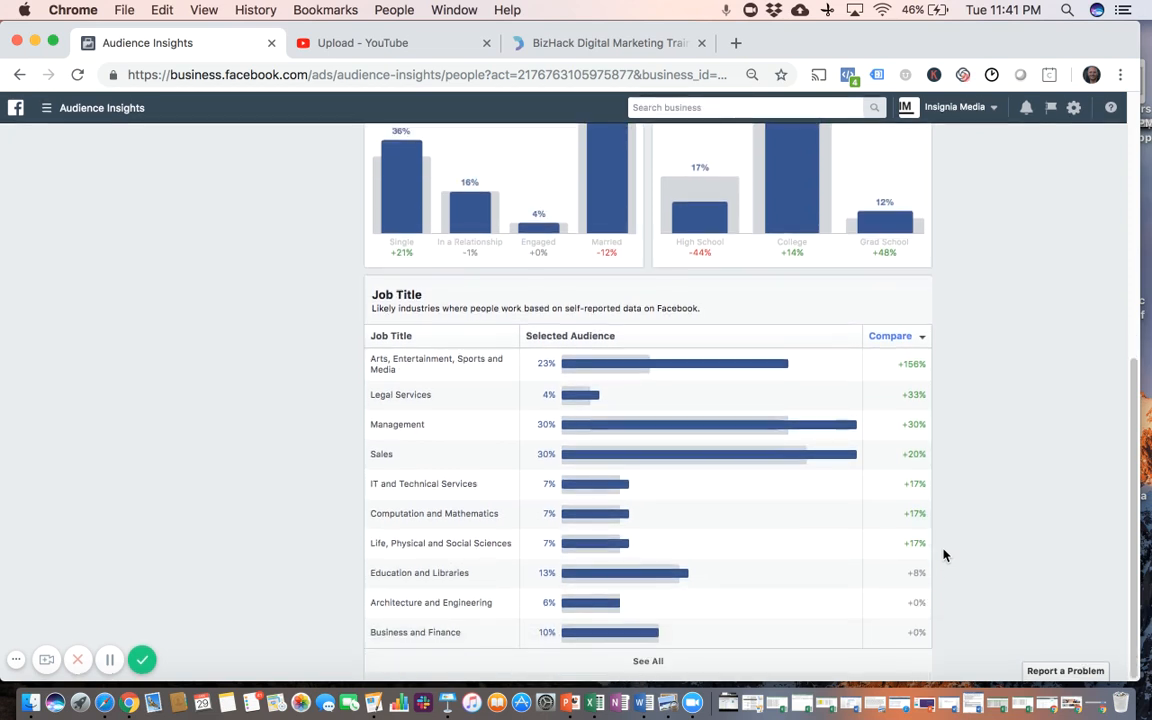
Show the audience's page likes and examine the top categories and the Pages ranked by relevance
{"action": "scroll", "coordinate": [943, 555], "scroll_direction": "up", "scroll_amount": 3}
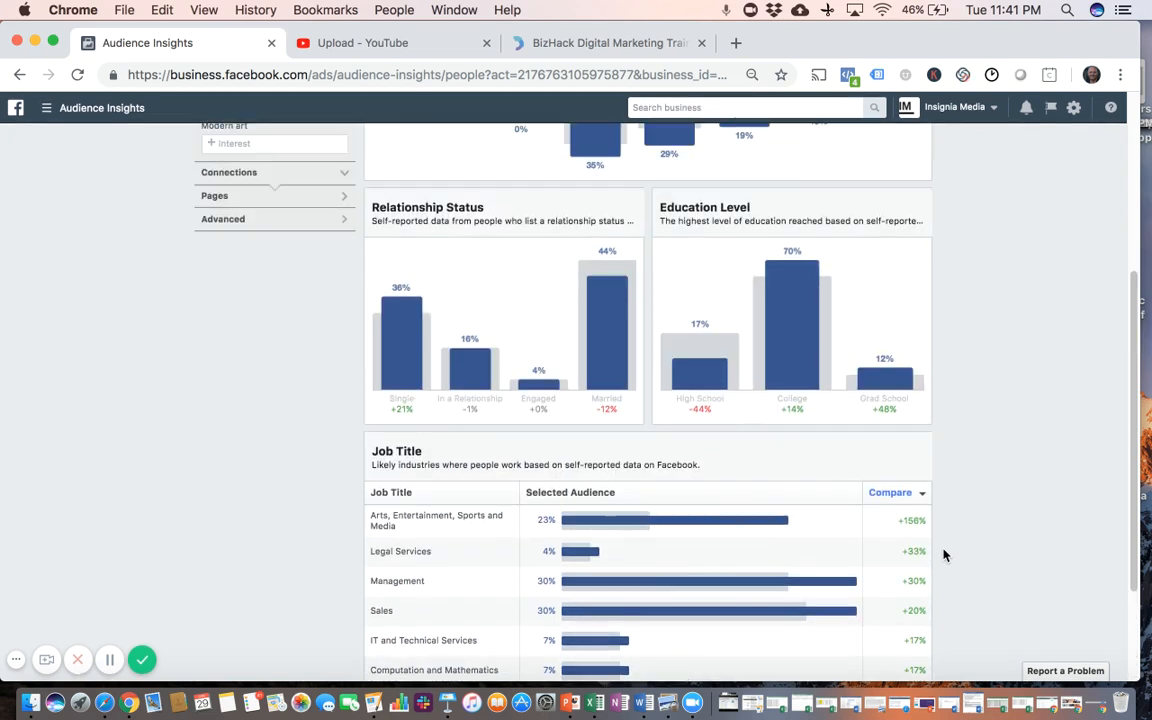
{"action": "scroll", "coordinate": [943, 555], "scroll_direction": "up", "scroll_amount": 6}
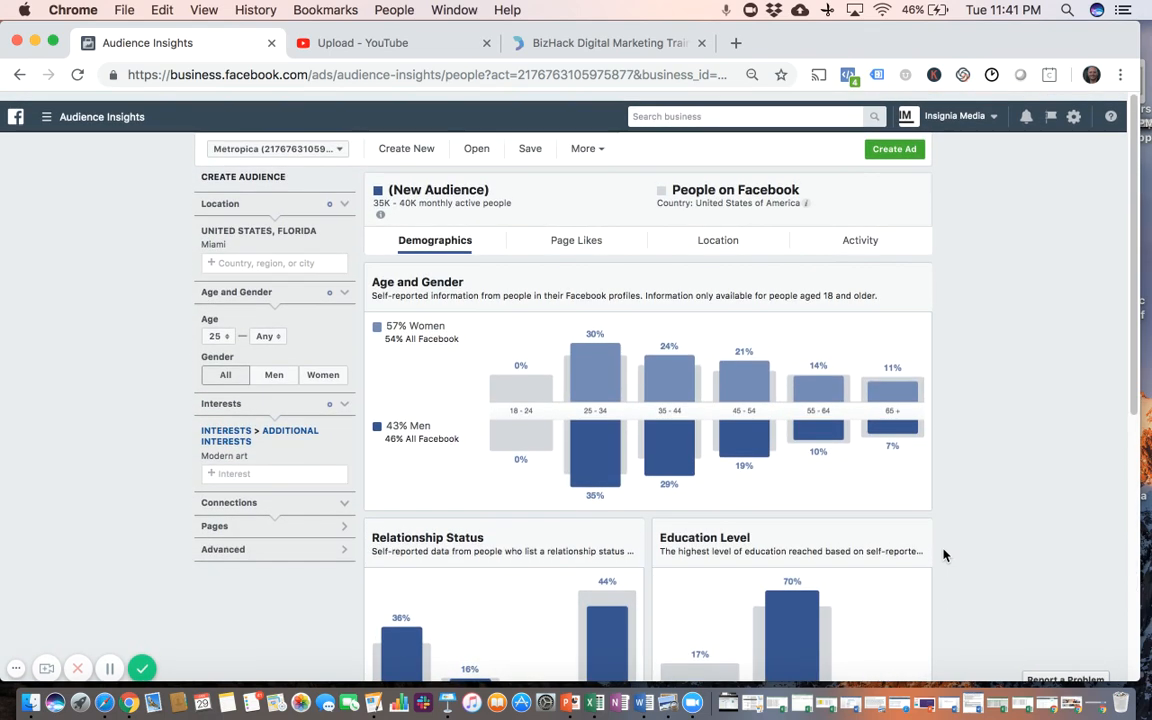
{"action": "left_click", "coordinate": [583, 235]}
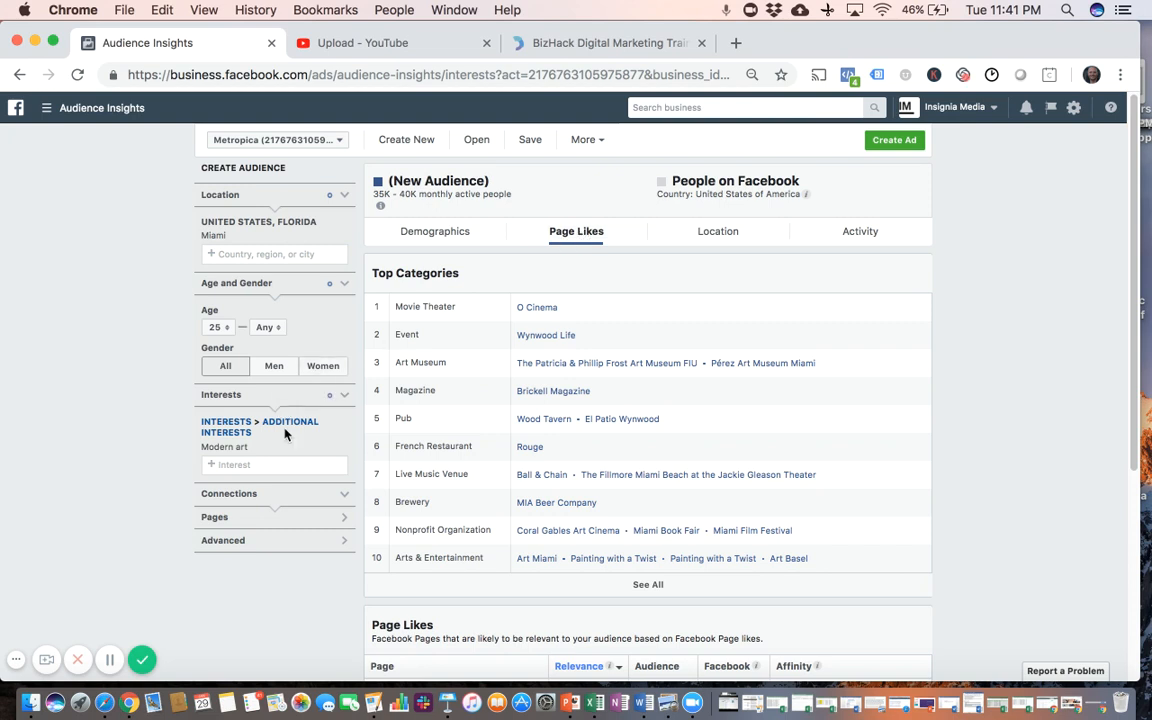
{"action": "mouse_move", "coordinate": [243, 455]}
{"action": "scroll", "coordinate": [948, 320], "scroll_direction": "down", "scroll_amount": 3}
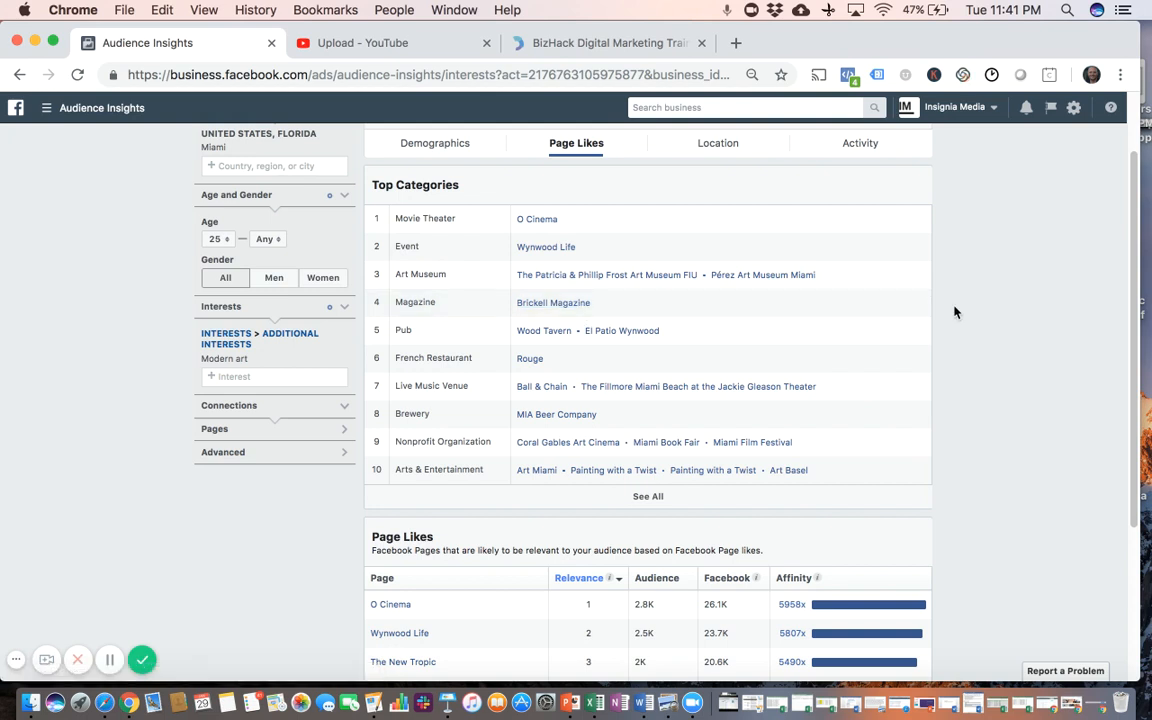
{"action": "scroll", "coordinate": [958, 300], "scroll_direction": "down", "scroll_amount": 5}
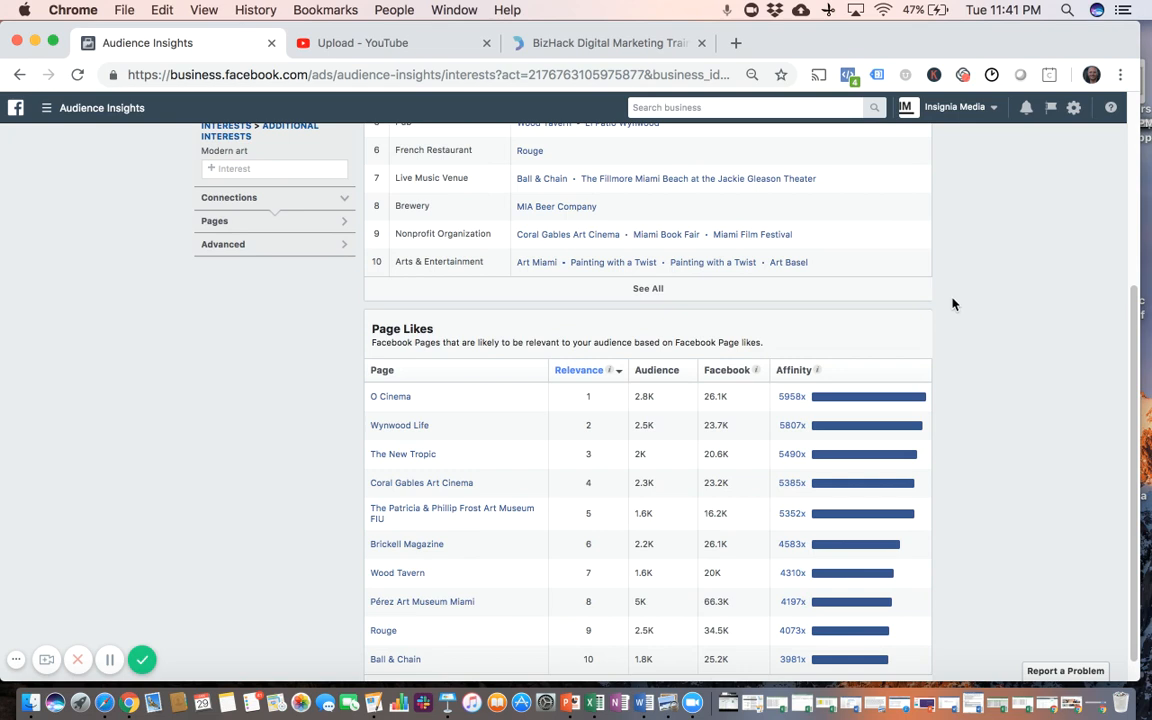
{"action": "scroll", "coordinate": [958, 300], "scroll_direction": "down", "scroll_amount": 1}
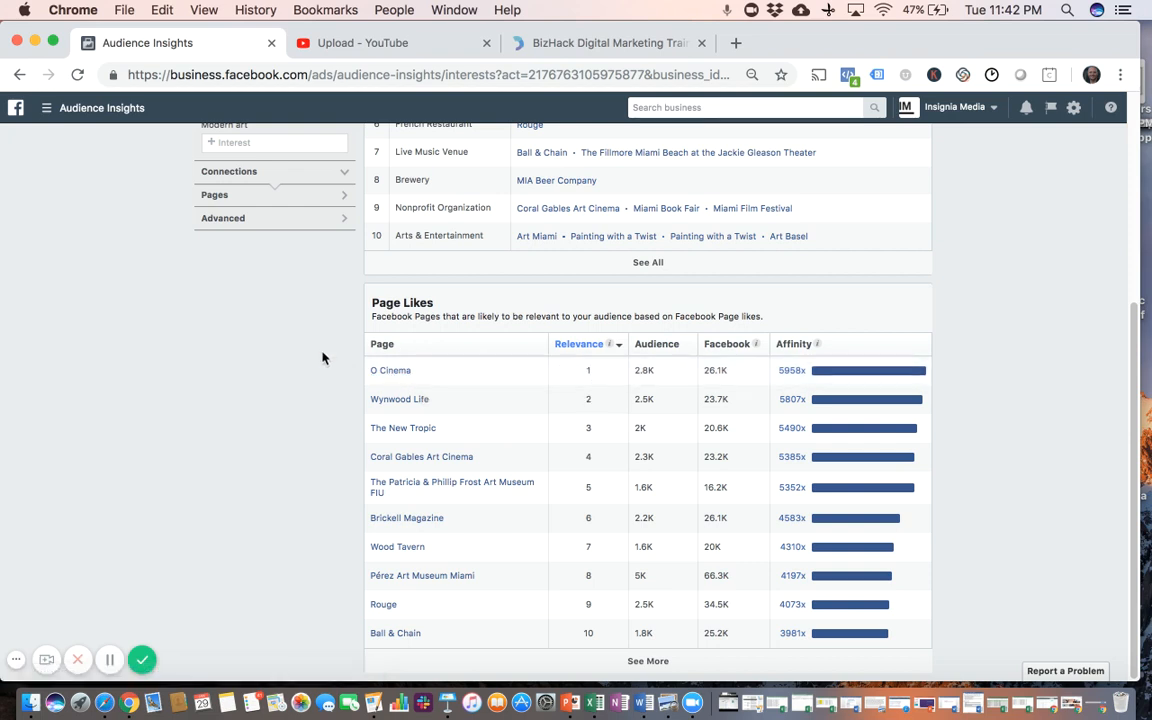
Compare the top categories with the audience size and affinity of the most relevant Pages, starting with O Cinema
{"action": "scroll", "coordinate": [326, 400], "scroll_direction": "up", "scroll_amount": 3}
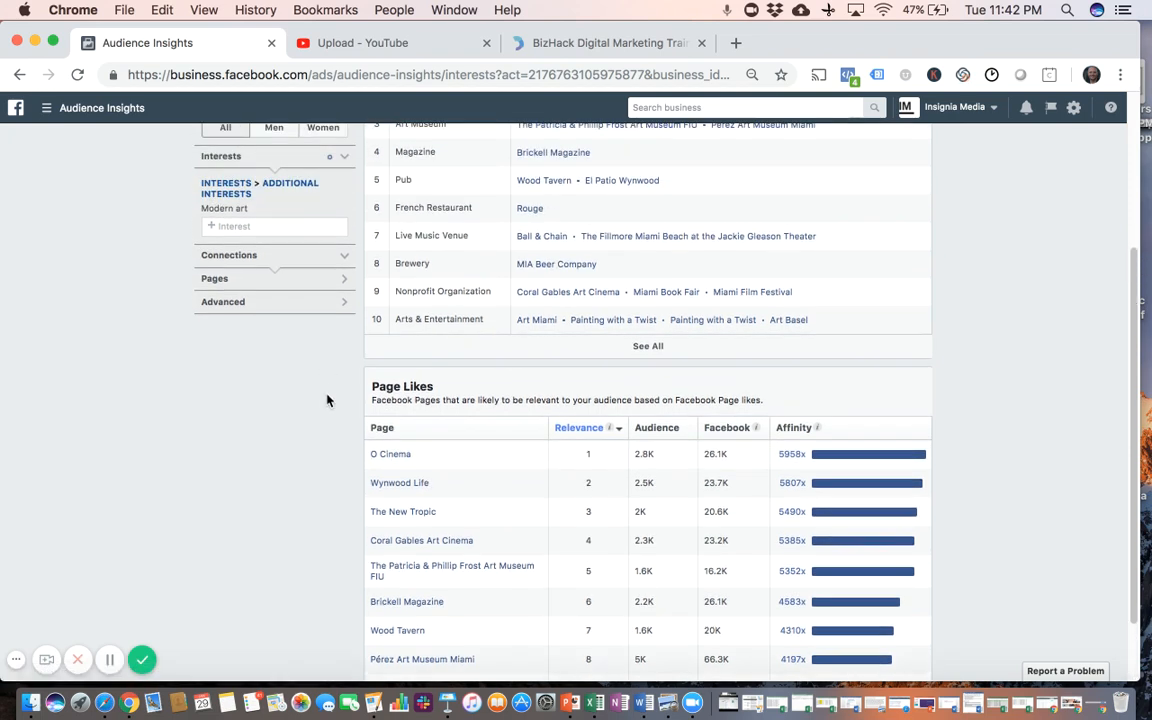
{"action": "scroll", "coordinate": [326, 400], "scroll_direction": "up", "scroll_amount": 1}
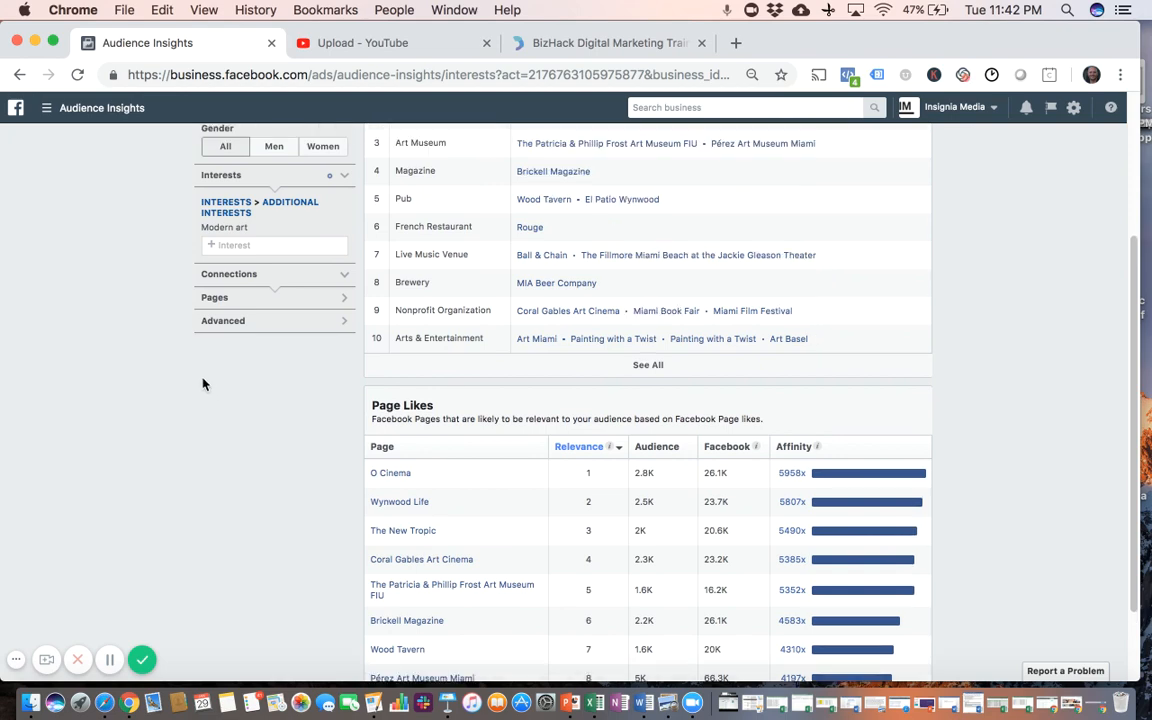
{"action": "scroll", "coordinate": [203, 382], "scroll_direction": "up", "scroll_amount": 5}
{"action": "scroll", "coordinate": [205, 382], "scroll_direction": "down", "scroll_amount": 5}
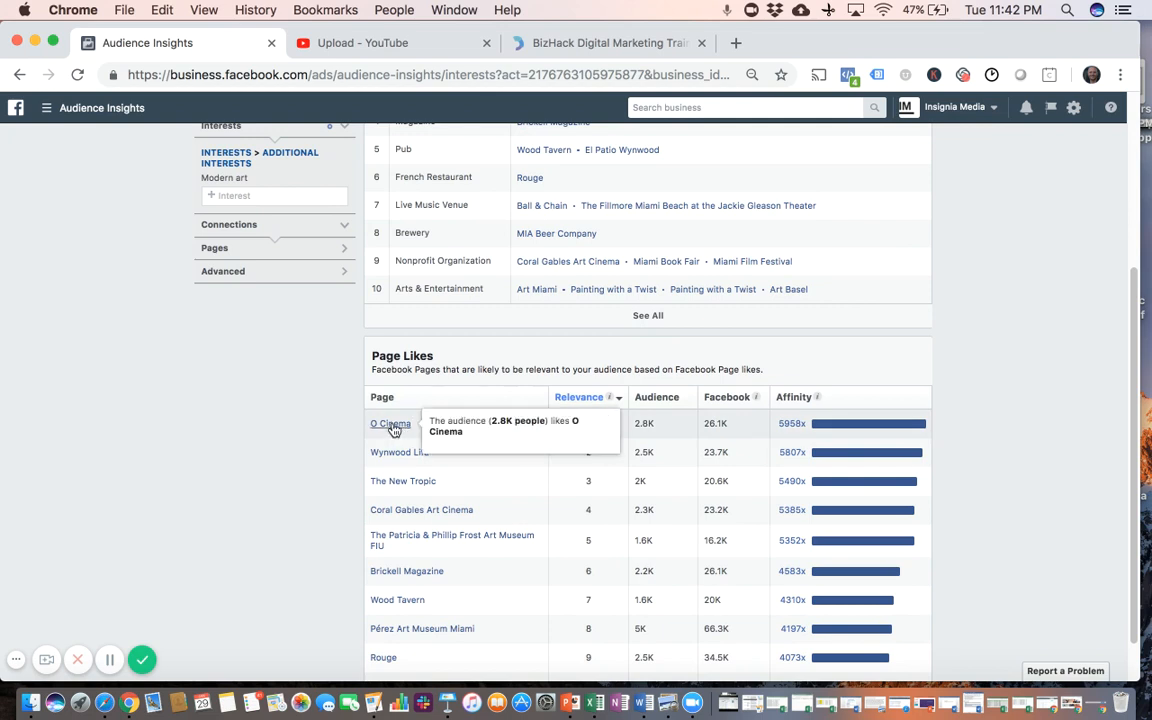
{"action": "scroll", "coordinate": [352, 419], "scroll_direction": "down", "scroll_amount": 1}
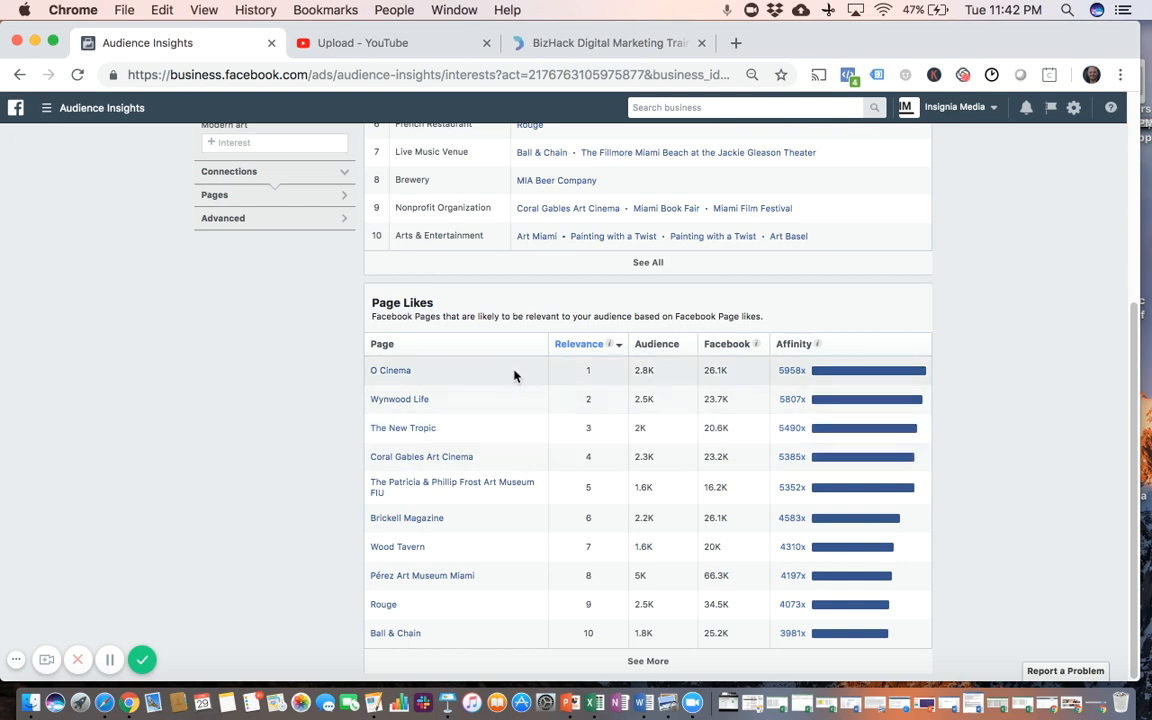
{"action": "scroll", "coordinate": [270, 463], "scroll_direction": "up", "scroll_amount": 3}
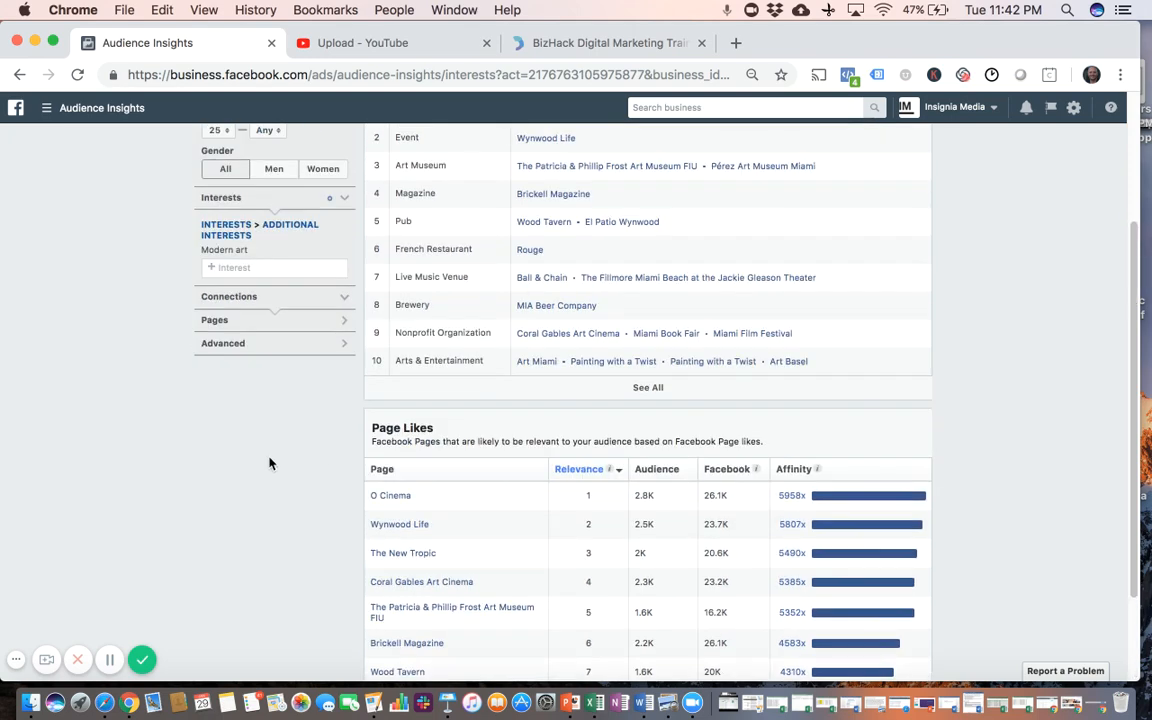
{"action": "scroll", "coordinate": [334, 489], "scroll_direction": "down", "scroll_amount": 3}
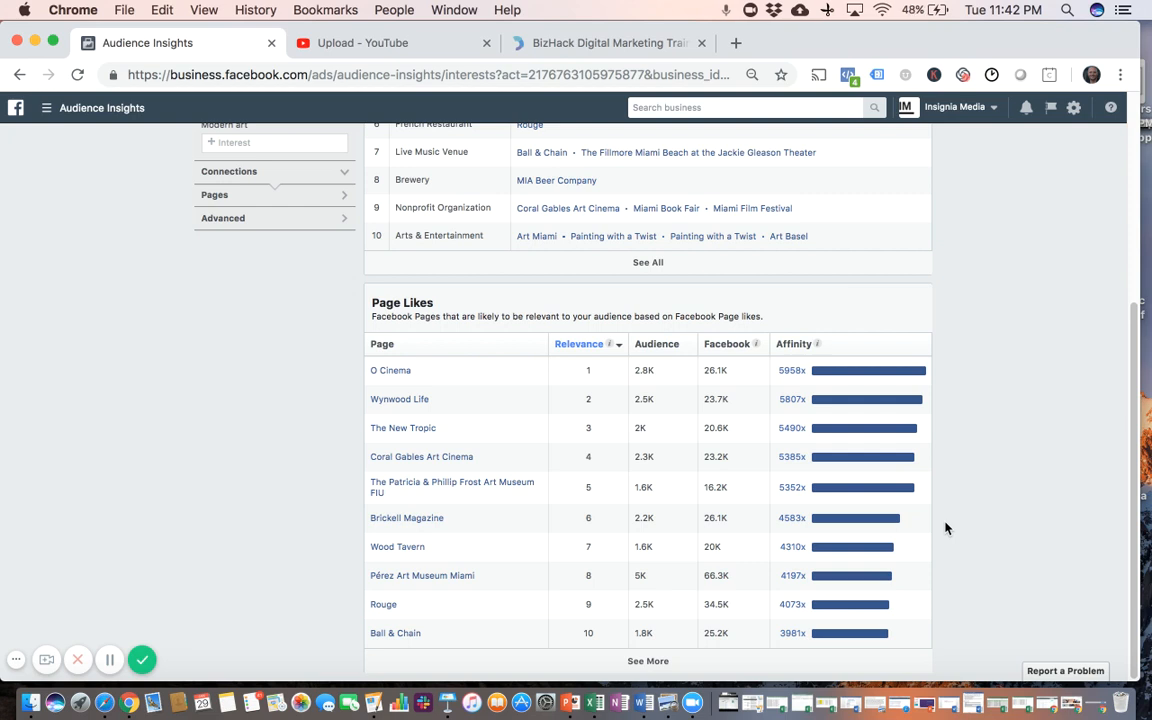
{"action": "scroll", "coordinate": [946, 528], "scroll_direction": "up", "scroll_amount": 3}
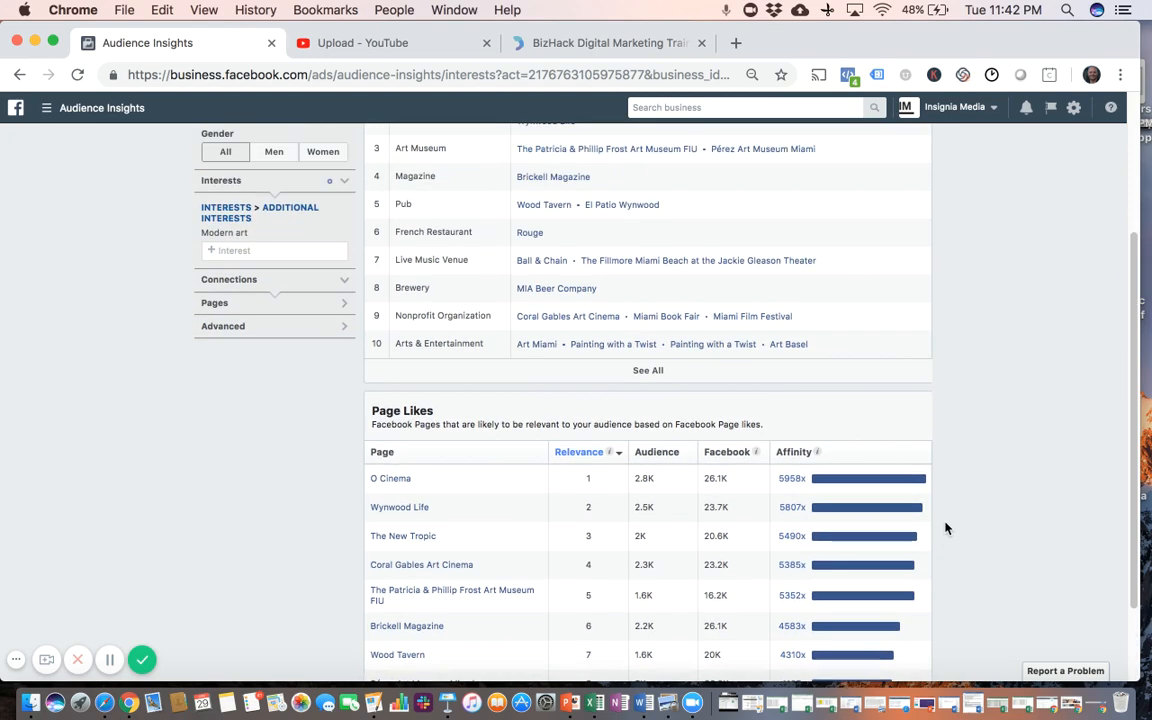
Expand the Advanced audience filters and review the available options, from Language to Life Events
{"action": "scroll", "coordinate": [946, 528], "scroll_direction": "up", "scroll_amount": 5}
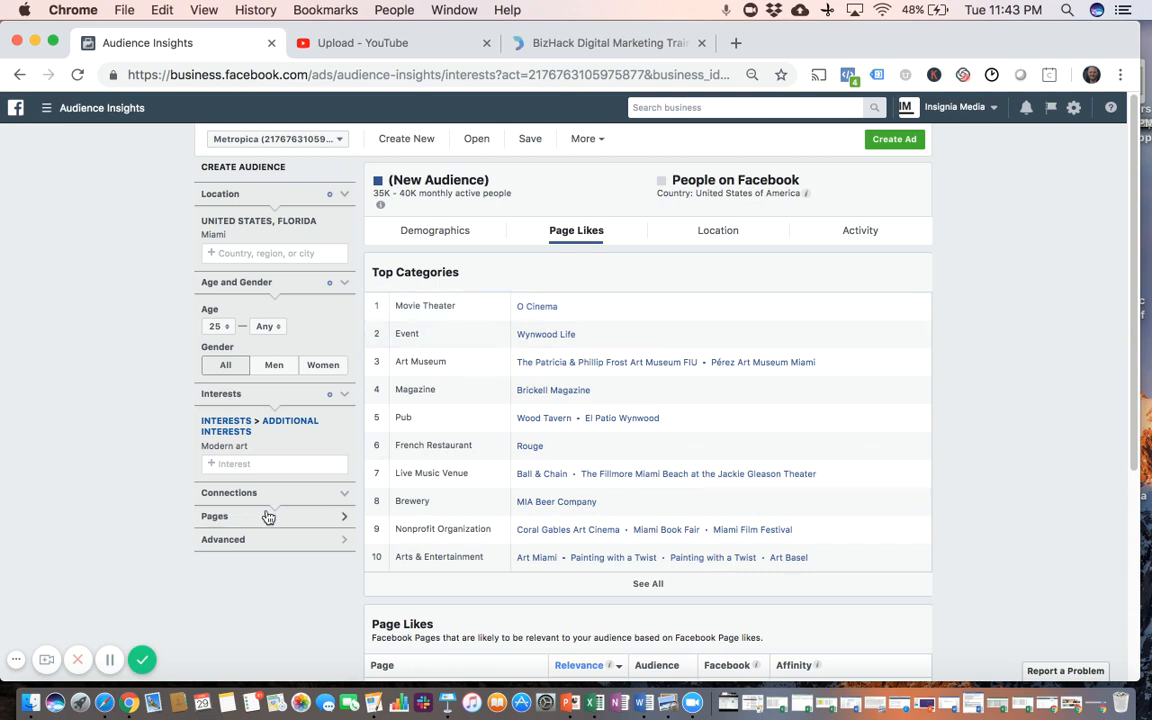
{"action": "left_click", "coordinate": [340, 542]}
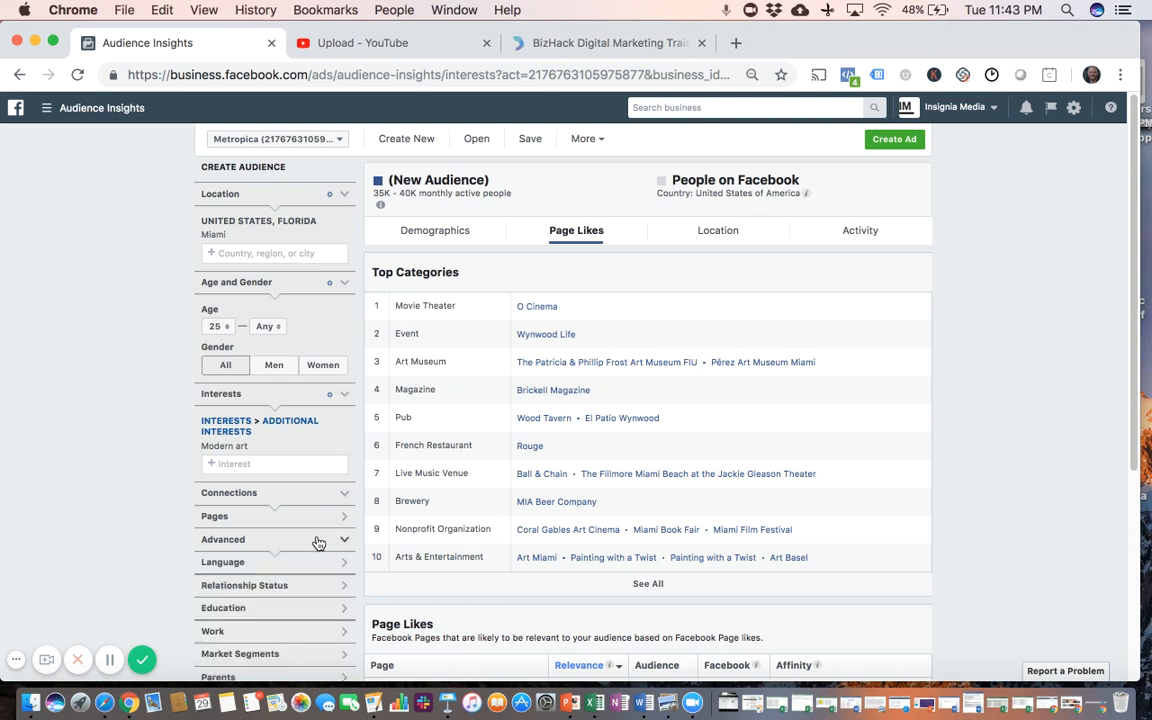
{"action": "scroll", "coordinate": [177, 500], "scroll_direction": "down", "scroll_amount": 5}
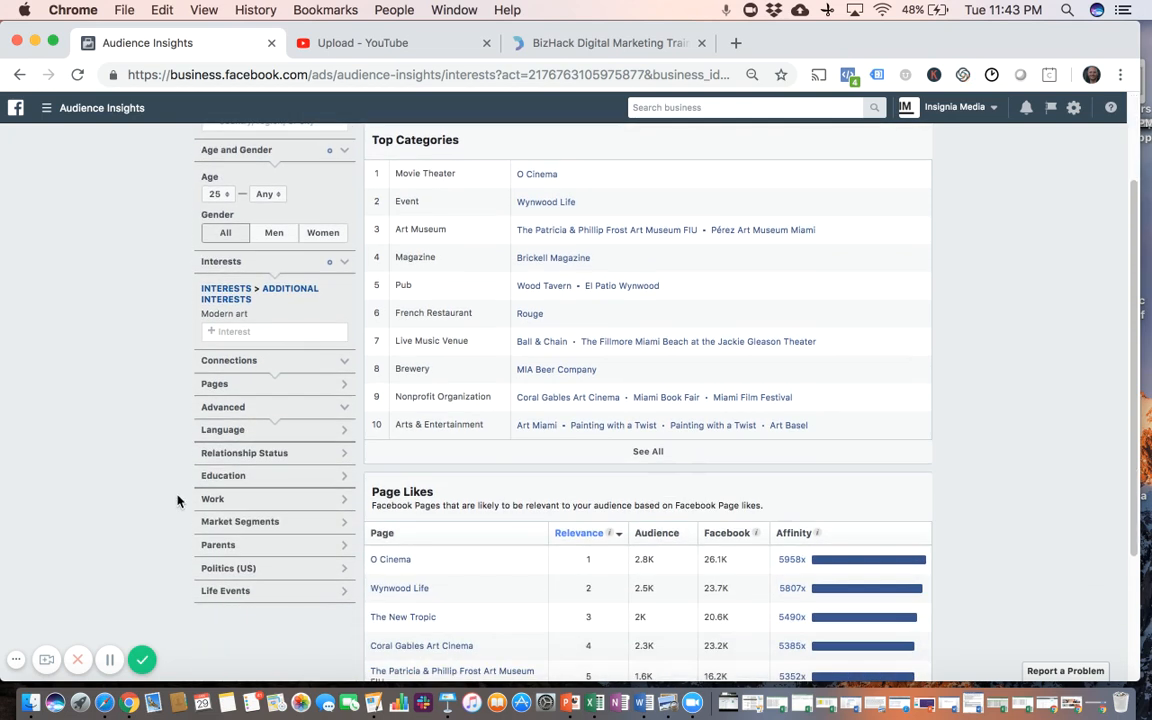